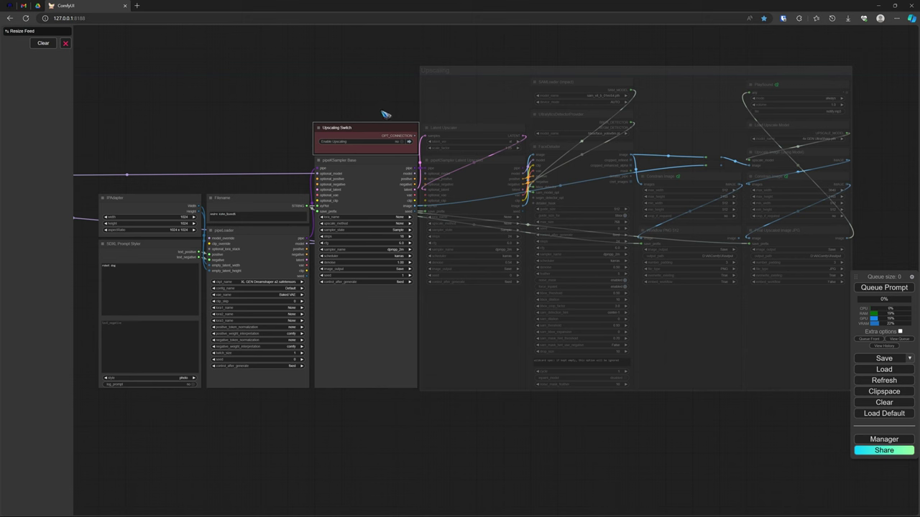
# Toggle Enable Upscaling on and back off, then nudge the IPAdapter and prompt nodes closer
pyautogui.click(400, 141)
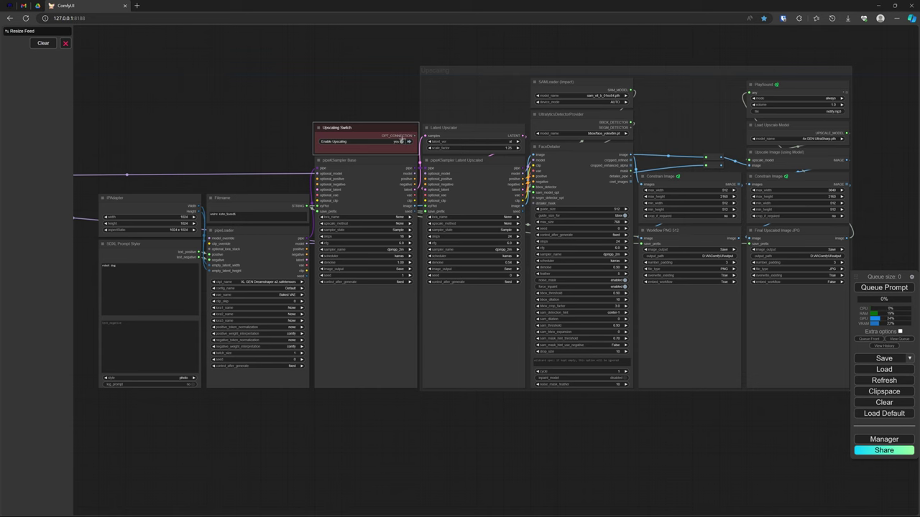
pyautogui.click(399, 141)
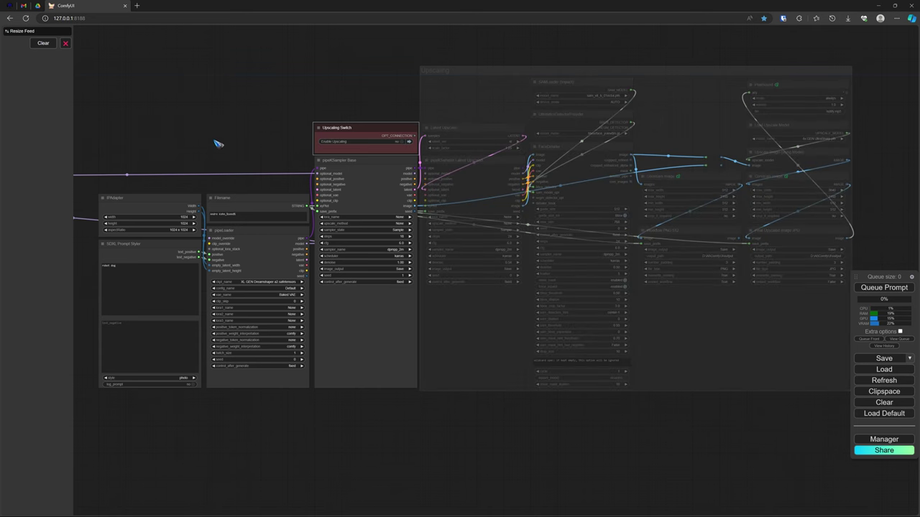
pyautogui.scroll(4, 93, 237)
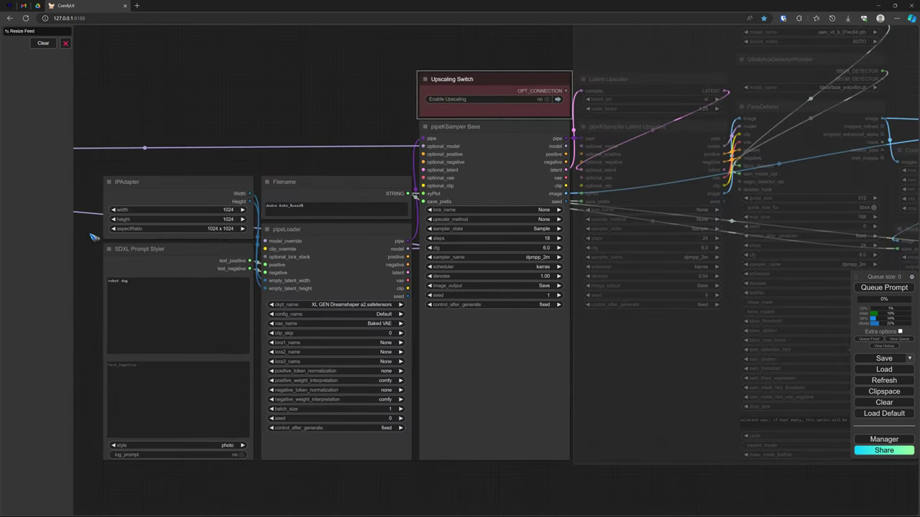
pyautogui.scroll(1, 92, 236)
pyautogui.moveTo(253, 113); pyautogui.dragTo(266, 67)
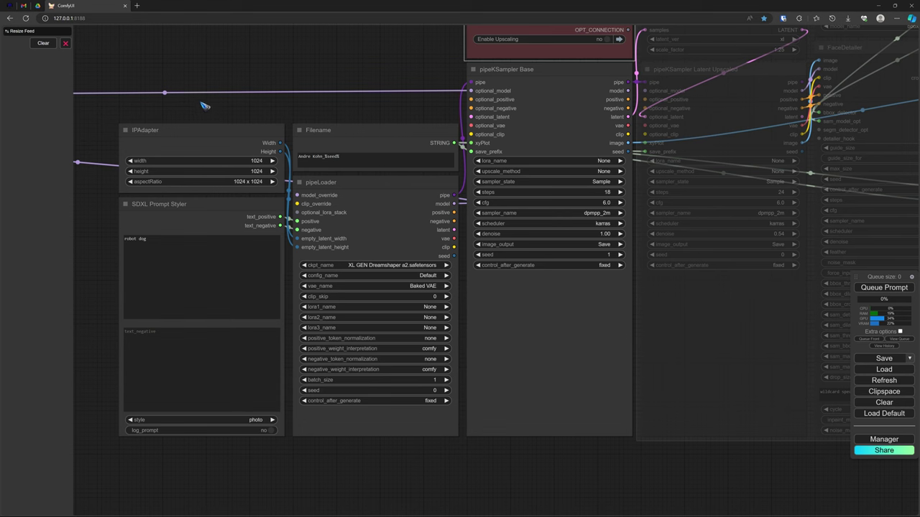
# Shift the four left-hand nodes left and place the CLIP Vision and image column beside the Upscaling Switch
pyautogui.moveTo(196, 84); pyautogui.dragTo(399, 480)
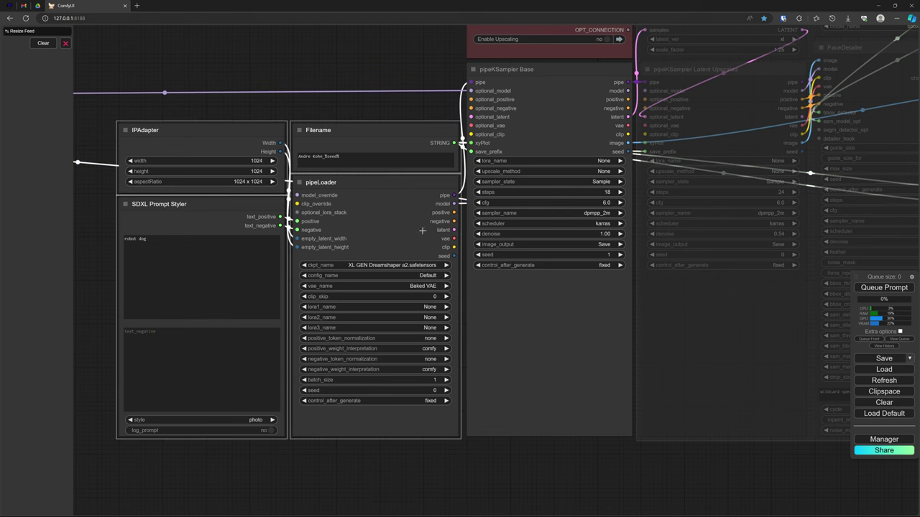
pyautogui.moveTo(396, 244); pyautogui.dragTo(187, 240)
pyautogui.scroll(-8, 415, 238)
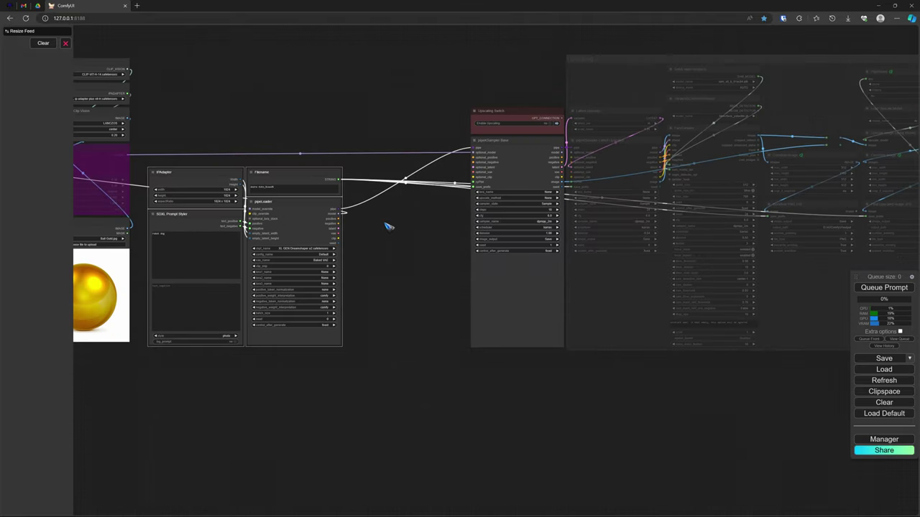
pyautogui.moveTo(106, 49); pyautogui.dragTo(147, 293)
pyautogui.moveTo(130, 229); pyautogui.dragTo(407, 233)
pyautogui.scroll(4, 408, 232)
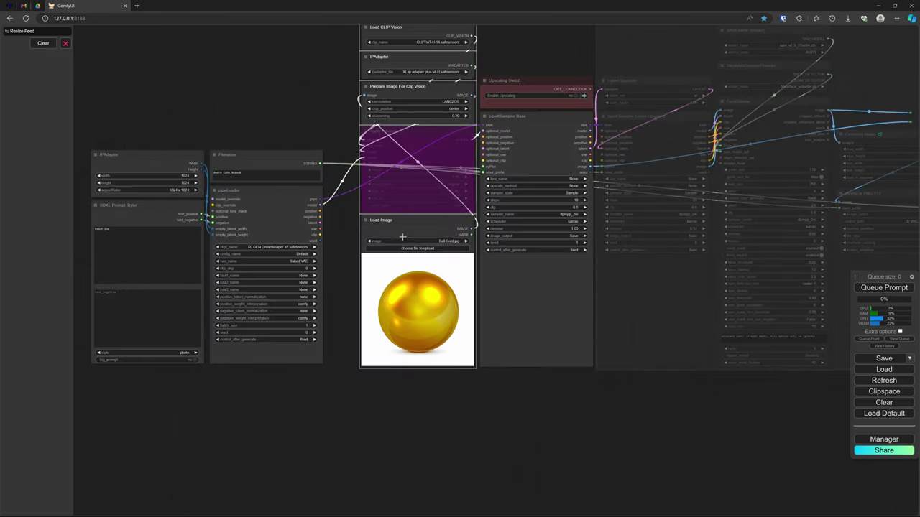
# Select Apply IPAdapter and toggle its bypass off and back on with Ctrl+B
pyautogui.moveTo(130, 113); pyautogui.dragTo(324, 217)
pyautogui.click(420, 389)
pyautogui.click(421, 224)
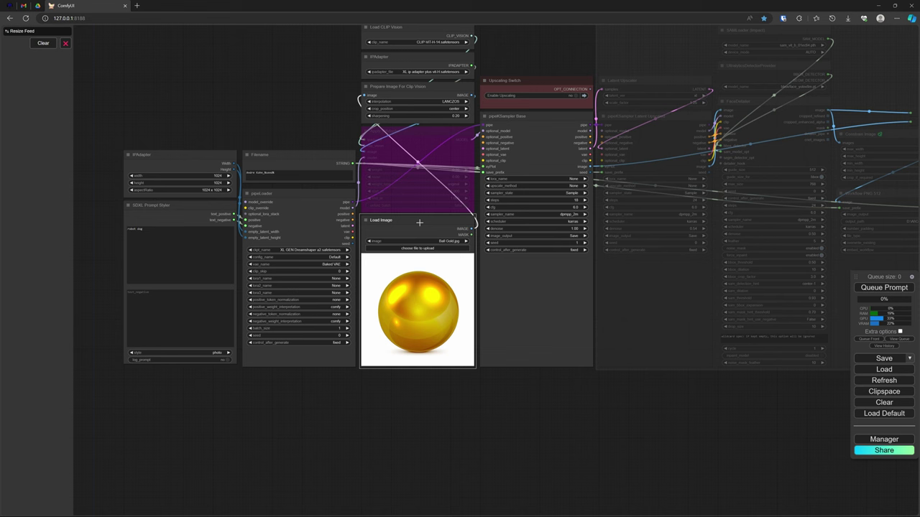
pyautogui.click(425, 137)
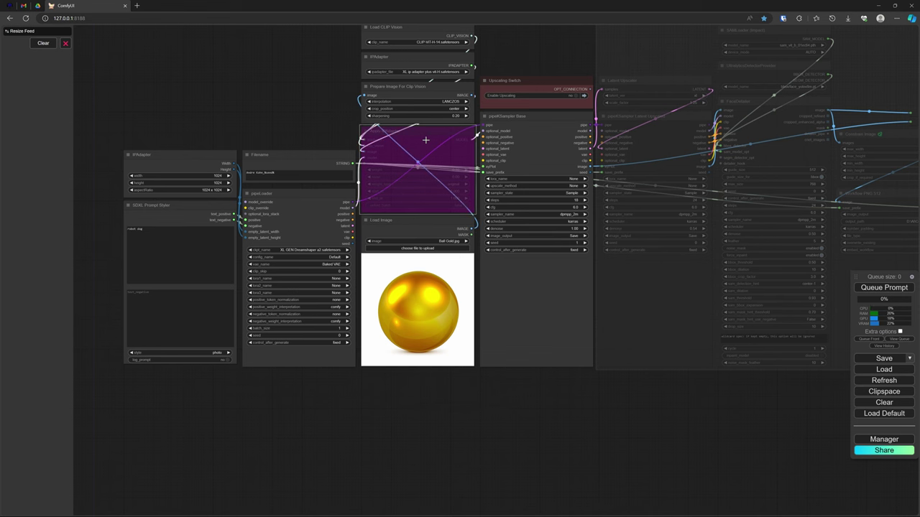
pyautogui.hotkey('ctrl', 'b')
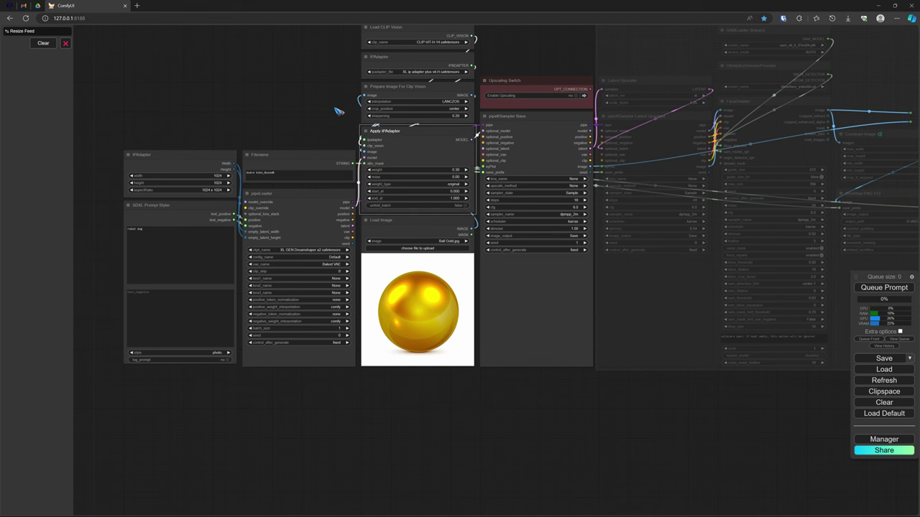
pyautogui.moveTo(337, 109); pyautogui.dragTo(343, 195)
pyautogui.scroll(7, 343, 195)
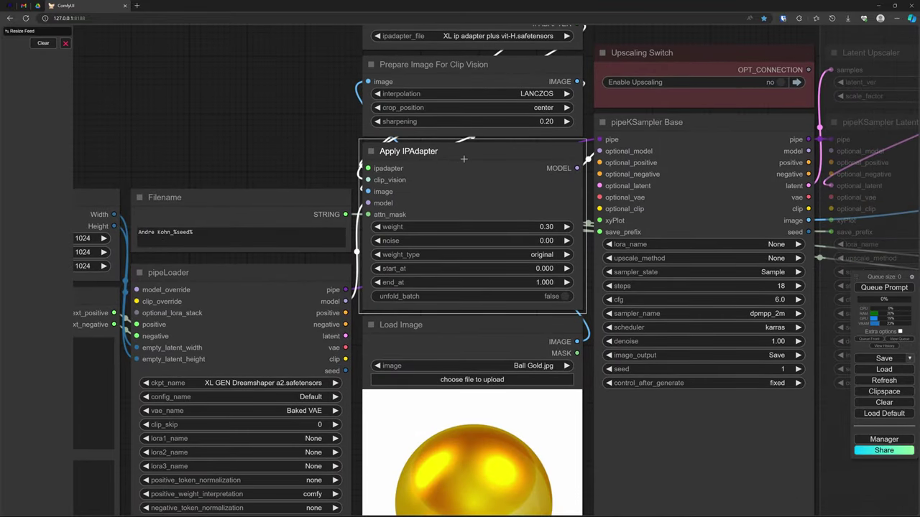
pyautogui.hotkey('ctrl', 'b')
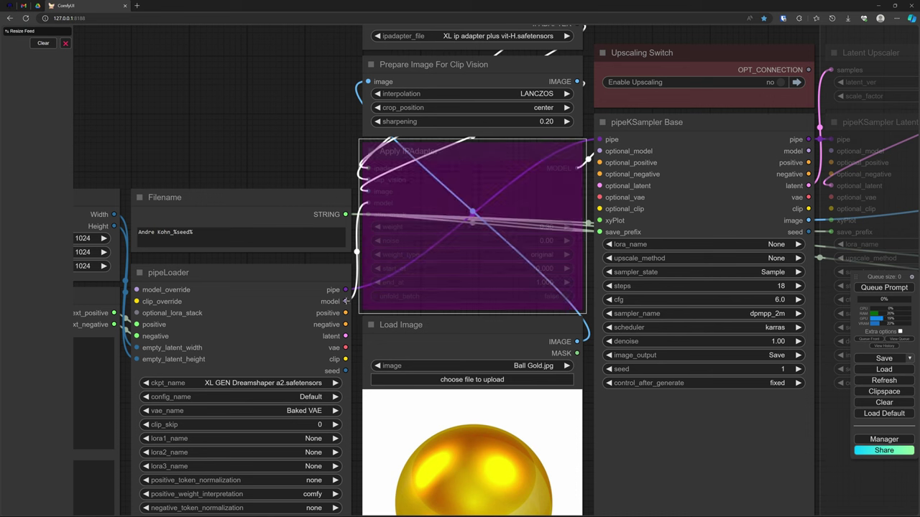
# Wire pipeLoader's model into Apply IPAdapter and its MODEL output into pipeKSampler's optional_model
pyautogui.moveTo(346, 301); pyautogui.dragTo(367, 203)
pyautogui.moveTo(577, 167); pyautogui.dragTo(599, 151)
pyautogui.click(423, 65)
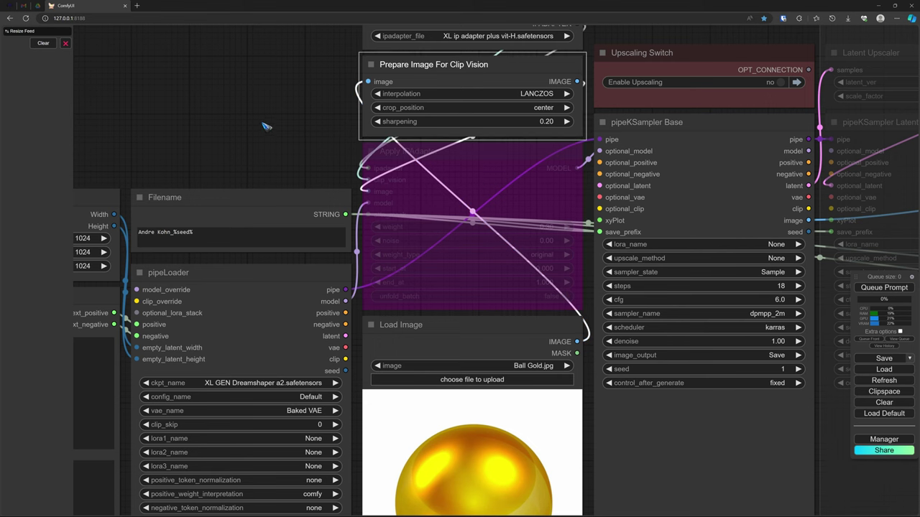
pyautogui.moveTo(284, 82); pyautogui.dragTo(262, 266)
pyautogui.click(429, 142)
pyautogui.click(435, 189)
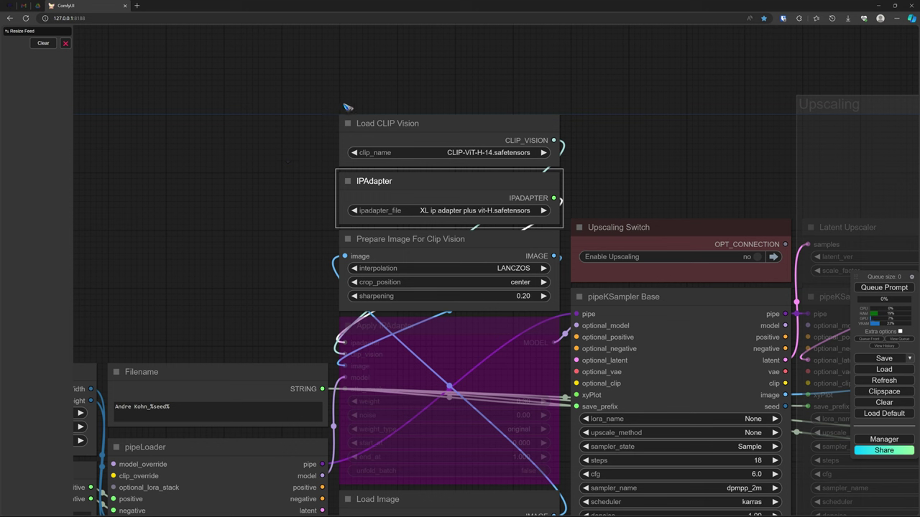
# Search the Manager's Install Custom Nodes list for 'ipadapter'
pyautogui.click(884, 439)
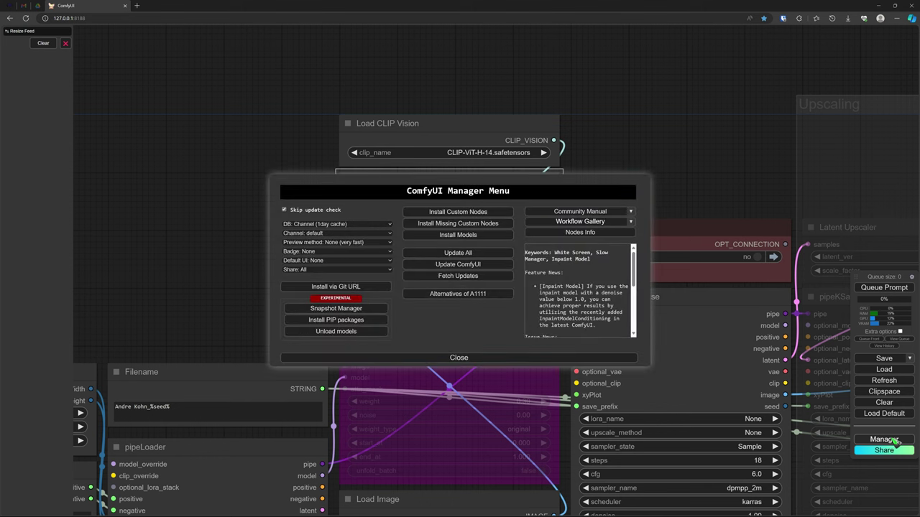
pyautogui.click(471, 212)
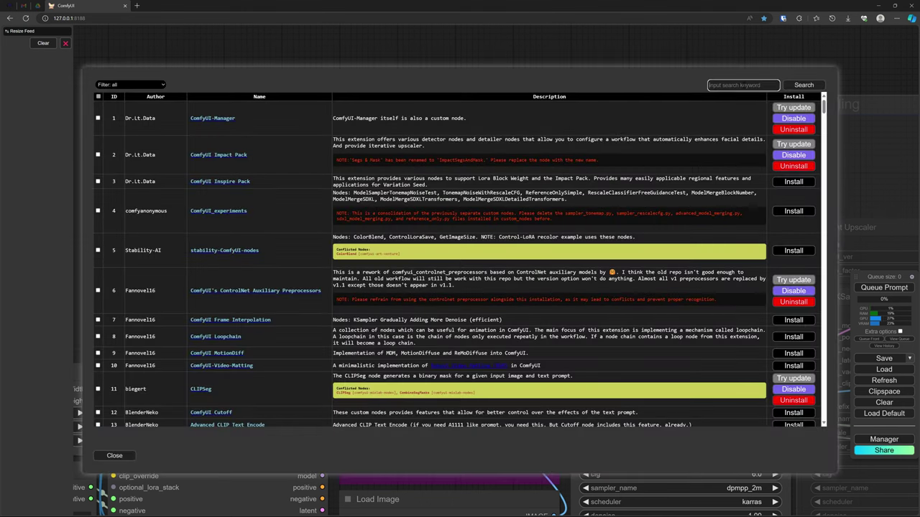
pyautogui.click(744, 85)
pyautogui.write('ipadapter')
pyautogui.press('Return')
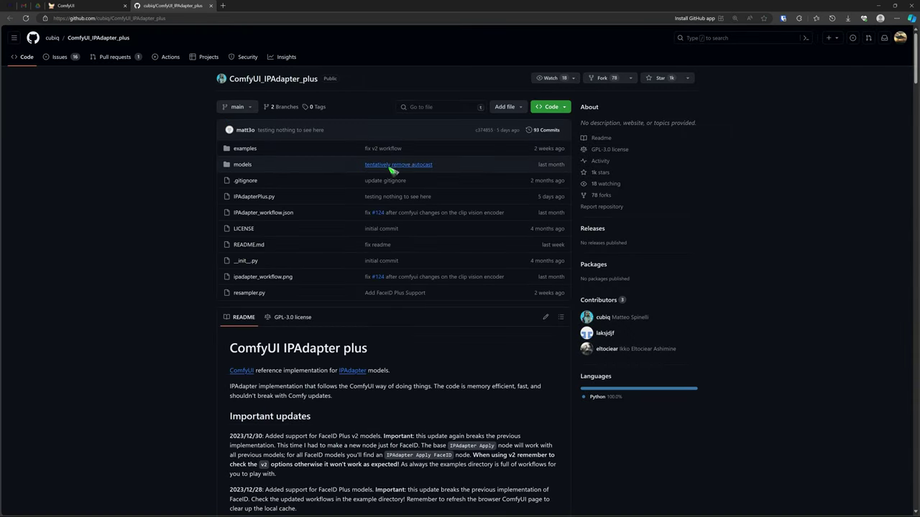
# Scroll the ComfyUI_IPAdapter_plus README down through Installation and the model table
pyautogui.scroll(-5, 404, 175)
pyautogui.scroll(-10, 404, 203)
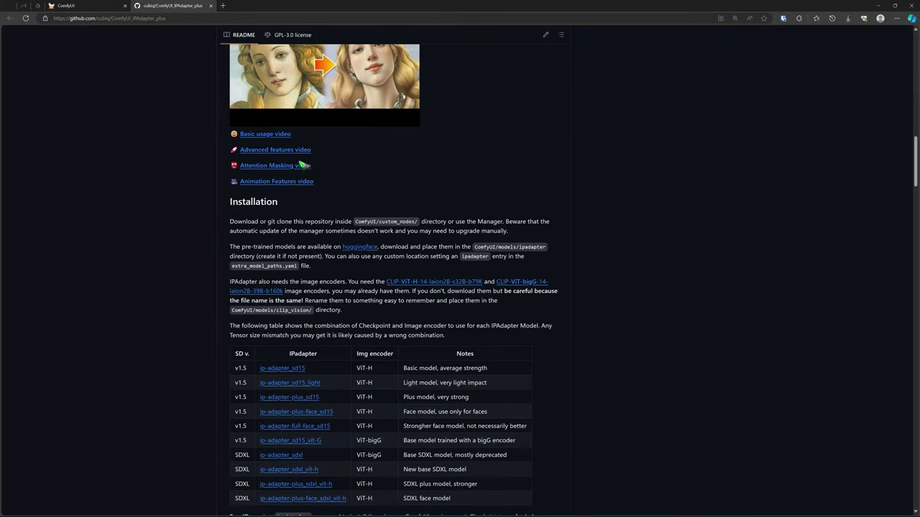
pyautogui.scroll(-1, 364, 178)
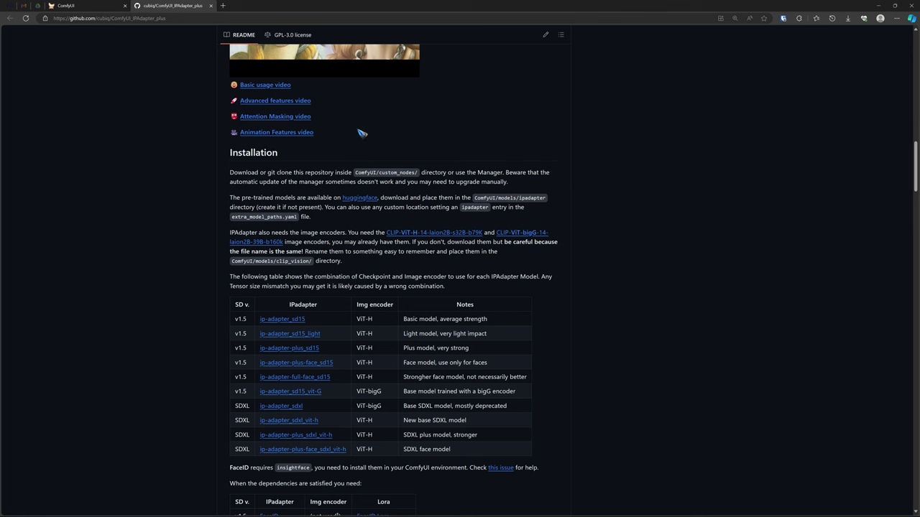
pyautogui.scroll(-3, 362, 133)
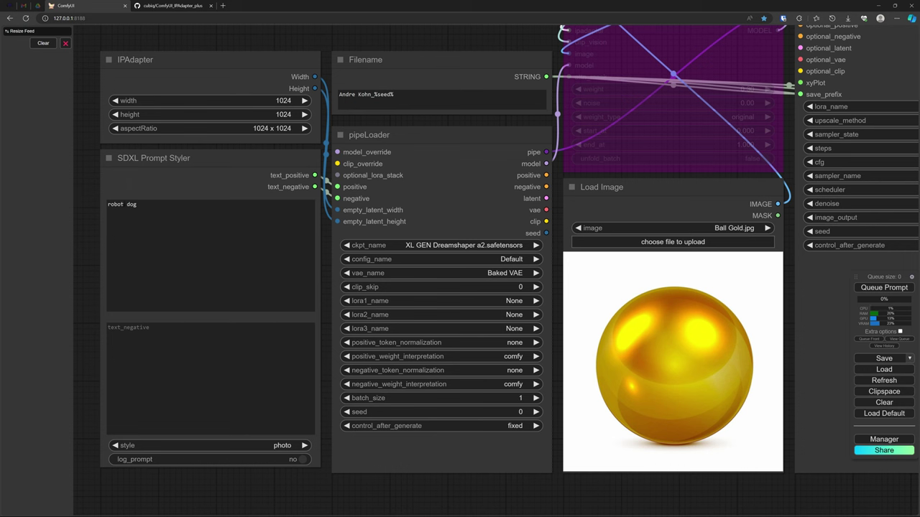
# Switch the SDXL Prompt Styler to the photo style and queue a robot dog run
pyautogui.click(269, 445)
pyautogui.click(266, 133)
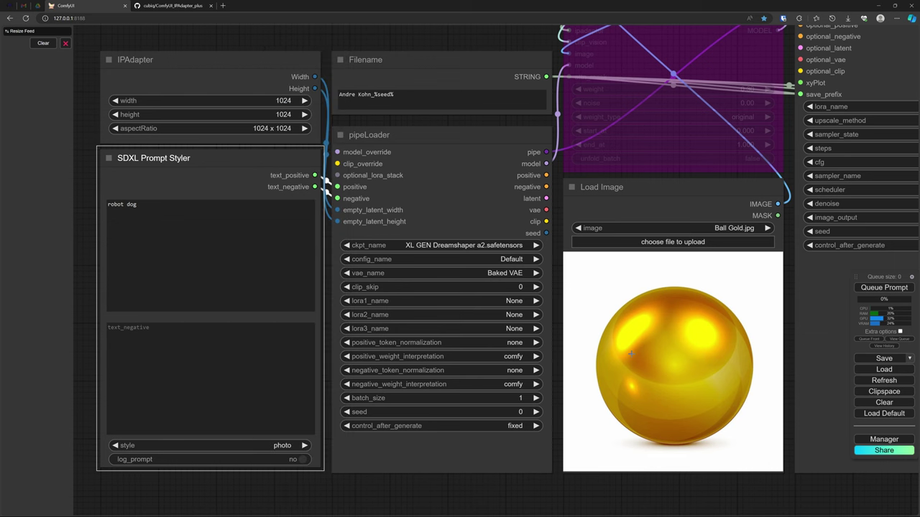
pyautogui.moveTo(777, 501); pyautogui.dragTo(419, 499)
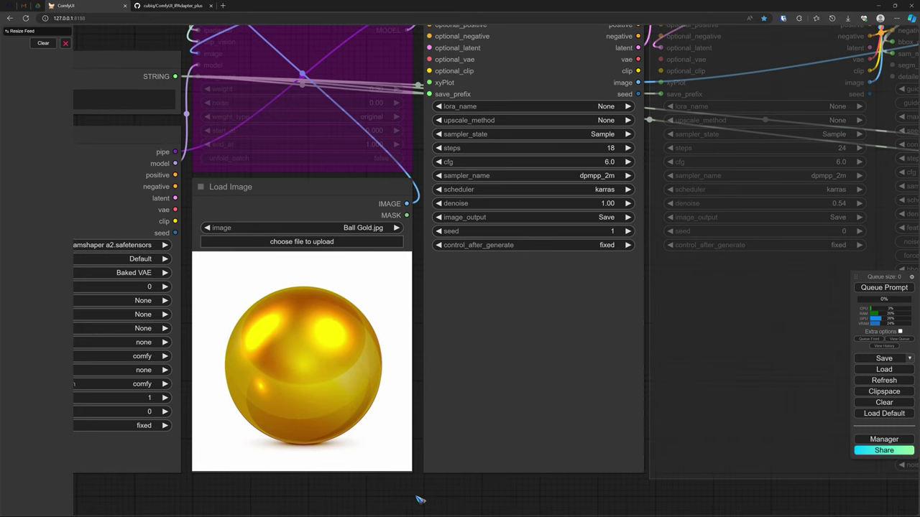
pyautogui.click(900, 288)
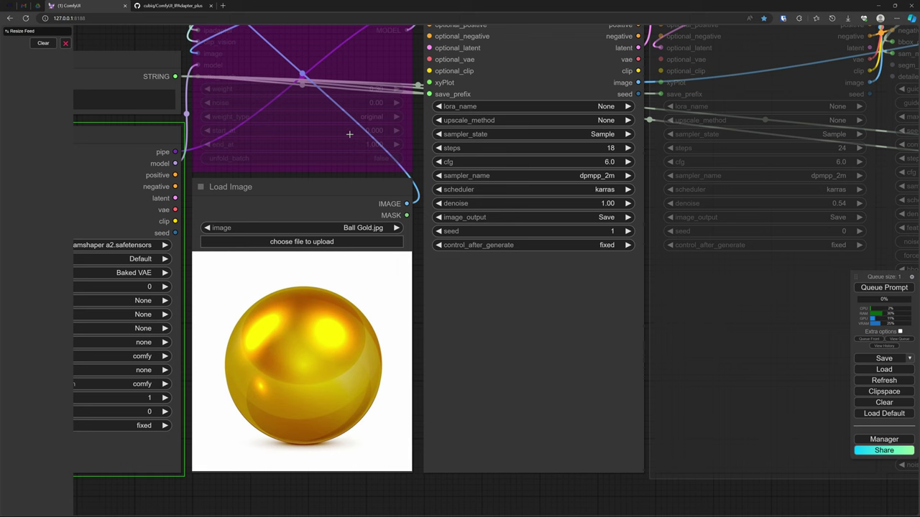
pyautogui.scroll(2, 469, 490)
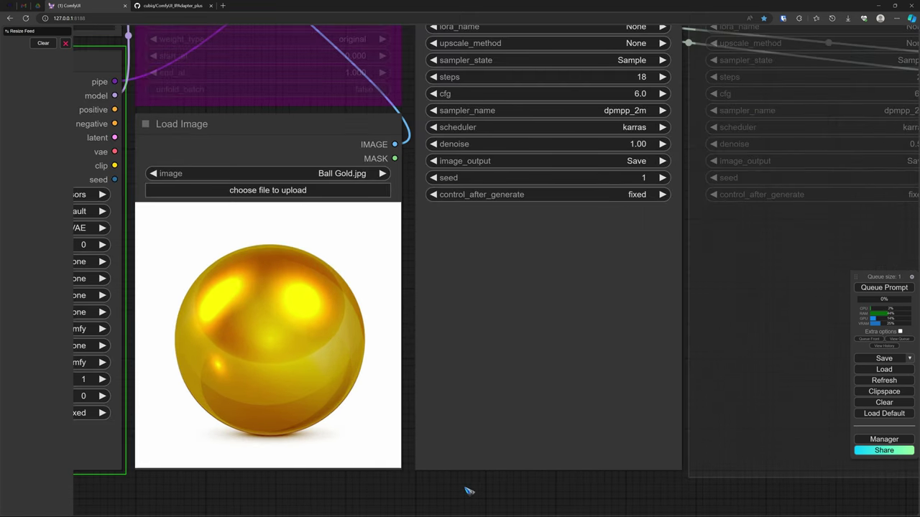
pyautogui.moveTo(469, 490); pyautogui.dragTo(501, 479)
pyautogui.scroll(1, 500, 456)
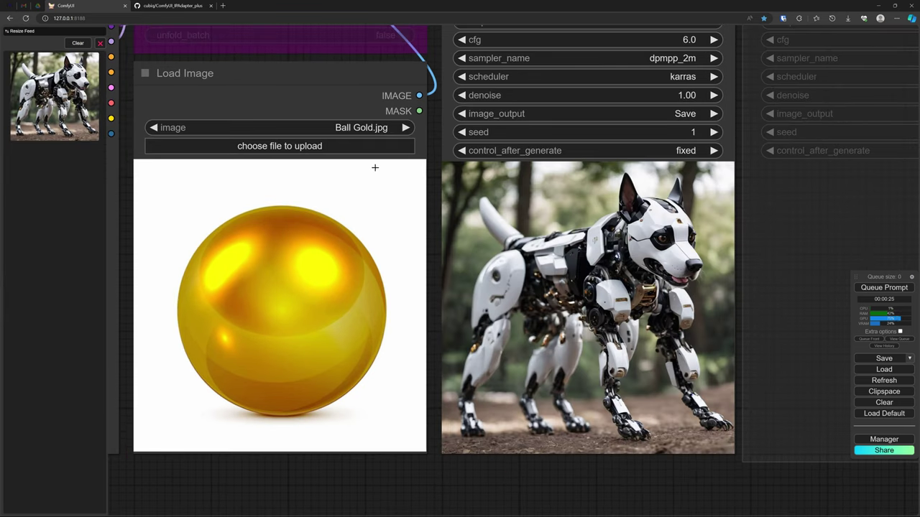
# Re-enable Apply IPAdapter, regenerate with the gold ball reference, and return the seed to 0
pyautogui.click(317, 48)
pyautogui.hotkey('ctrl', 'b')
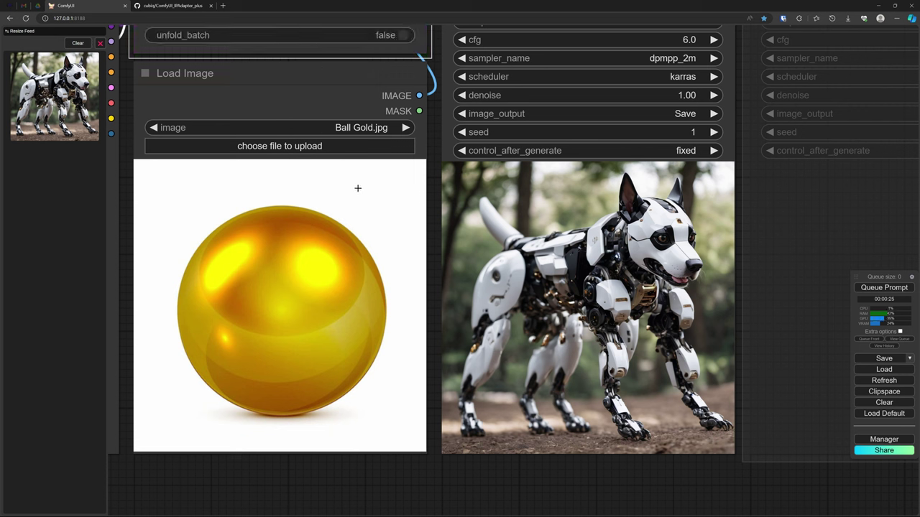
pyautogui.hotkey('ctrl', 'Return')
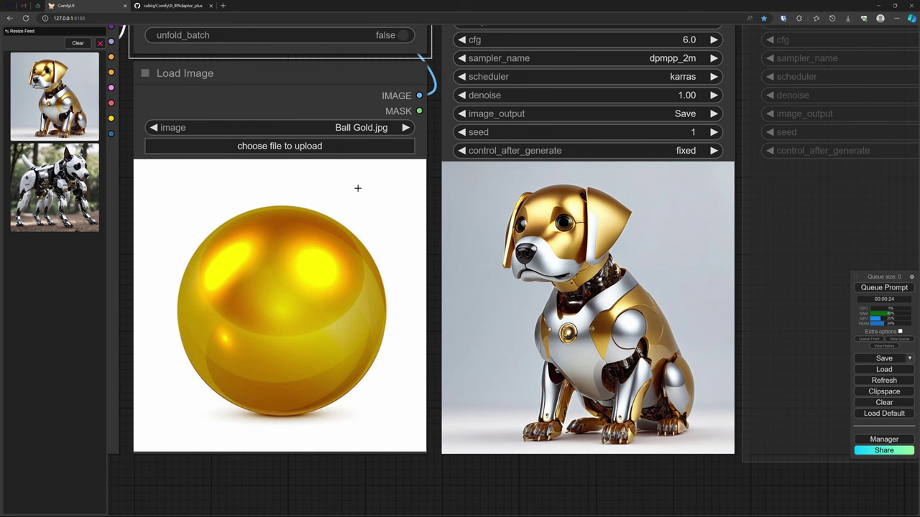
pyautogui.hotkey('ctrl', 'z')
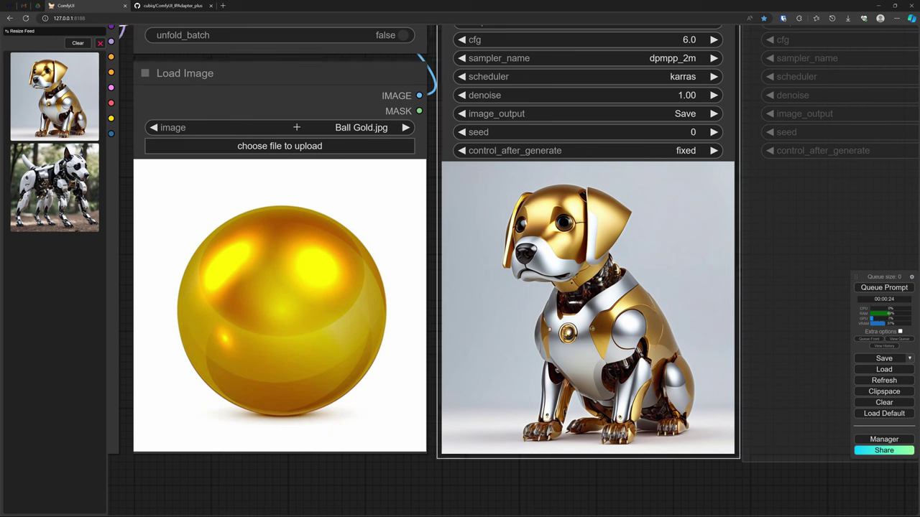
# Choose Ball Fur Purple.jpg as the Load Image reference and queue a new run
pyautogui.click(296, 127)
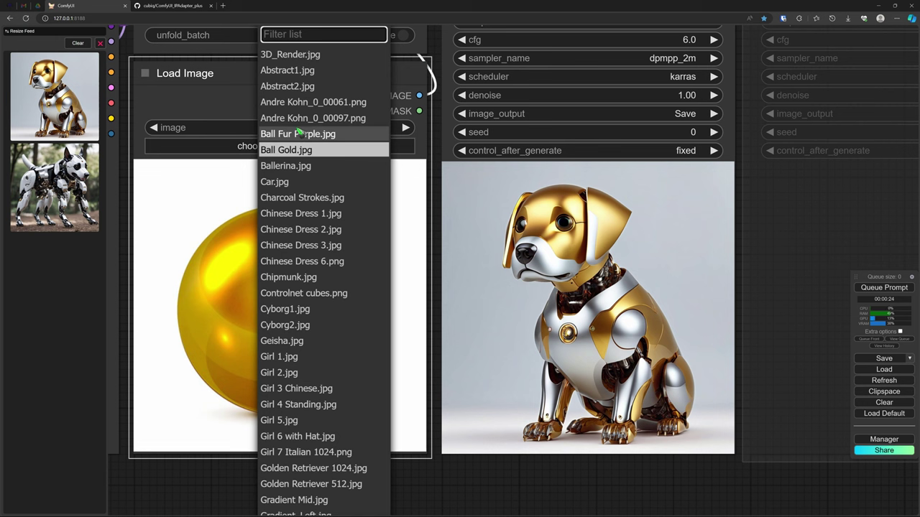
pyautogui.click(298, 135)
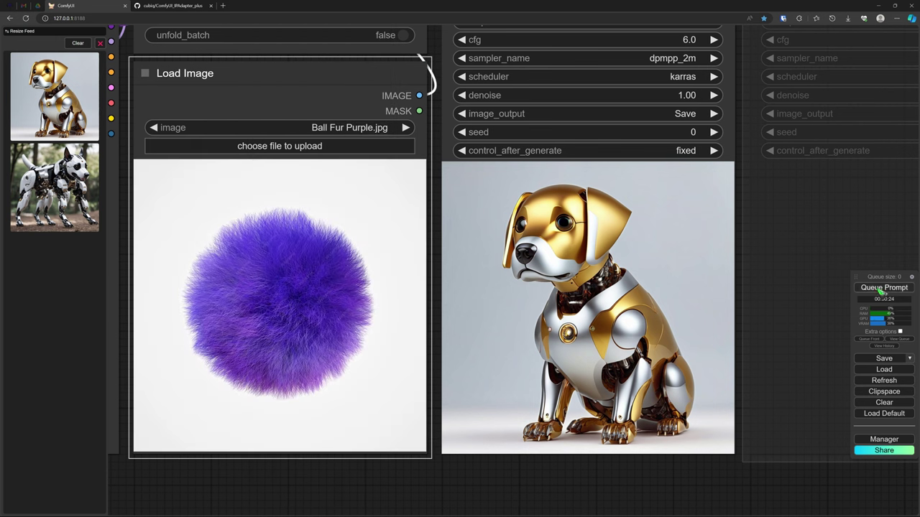
pyautogui.click(882, 288)
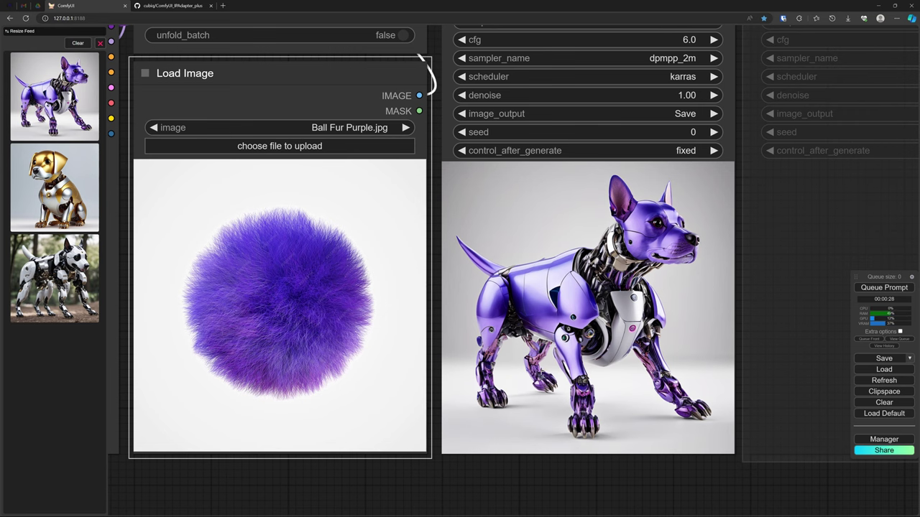
# Insert 'fur' before 'robot dog' in the positive prompt and queue the run
pyautogui.moveTo(288, 500); pyautogui.dragTo(916, 503)
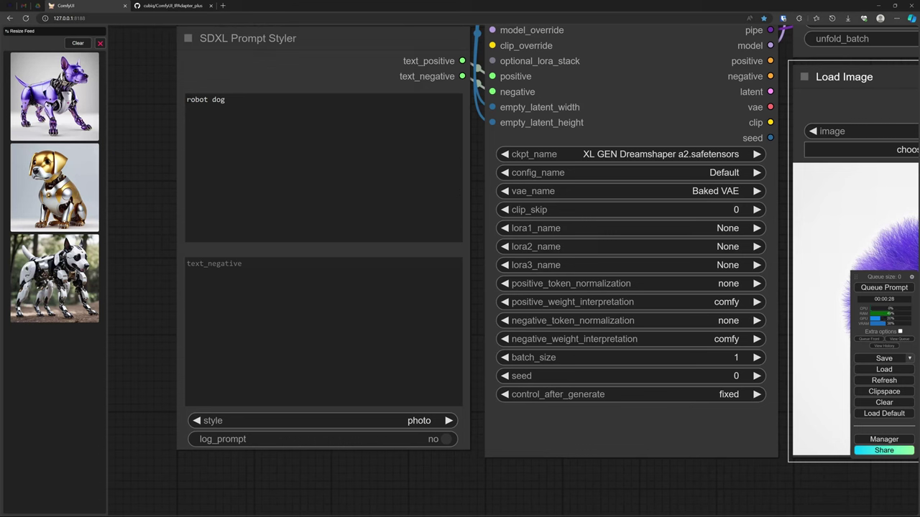
pyautogui.click(216, 112)
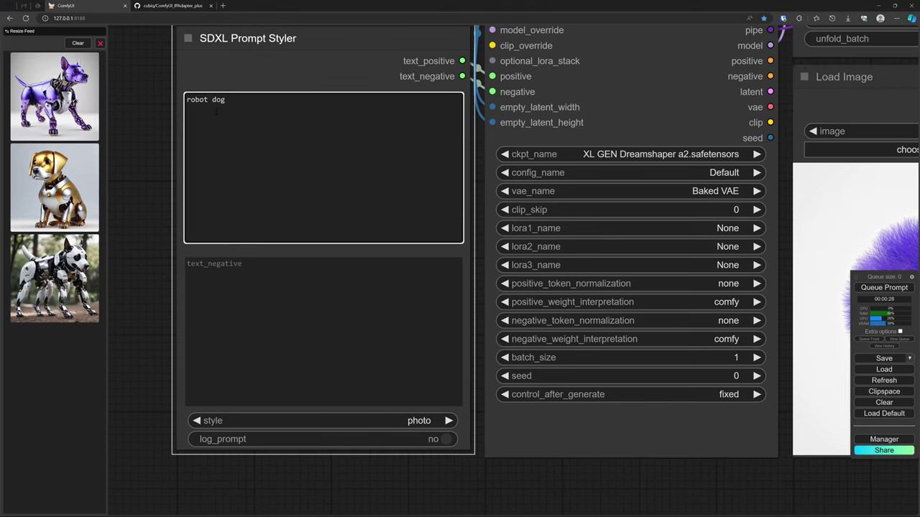
pyautogui.write('fur')
pyautogui.moveTo(799, 483); pyautogui.dragTo(184, 477)
pyautogui.click(892, 287)
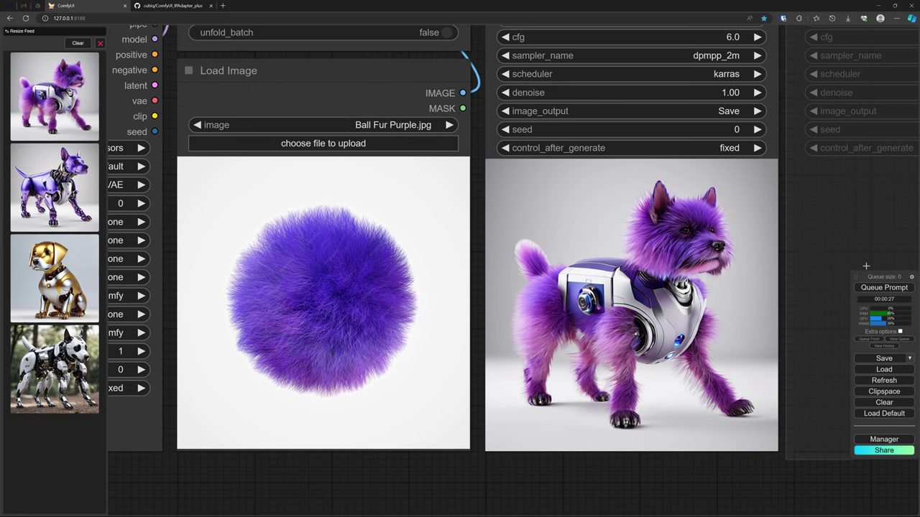
# Replace the prompt with 'girl fur coat city', pick Chipmunk.jpg as reference, and queue
pyautogui.moveTo(177, 475); pyautogui.dragTo(791, 475)
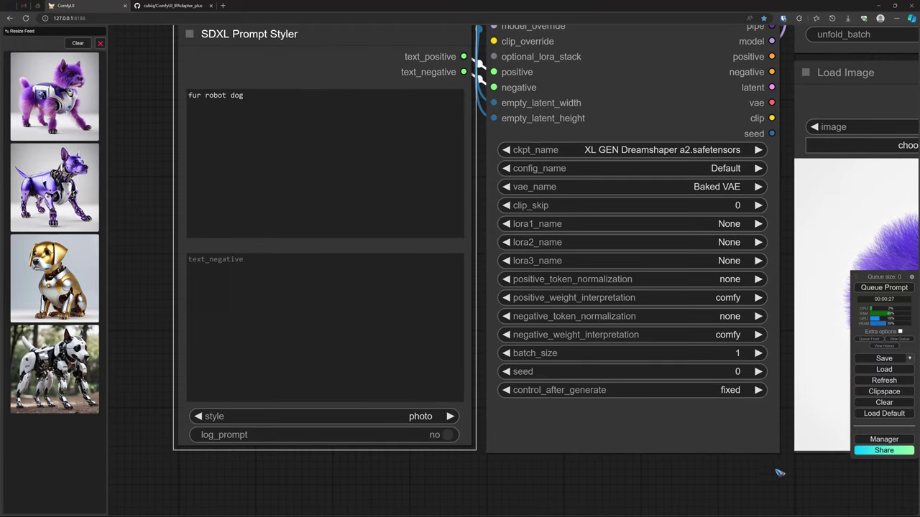
pyautogui.moveTo(189, 95); pyautogui.dragTo(268, 99)
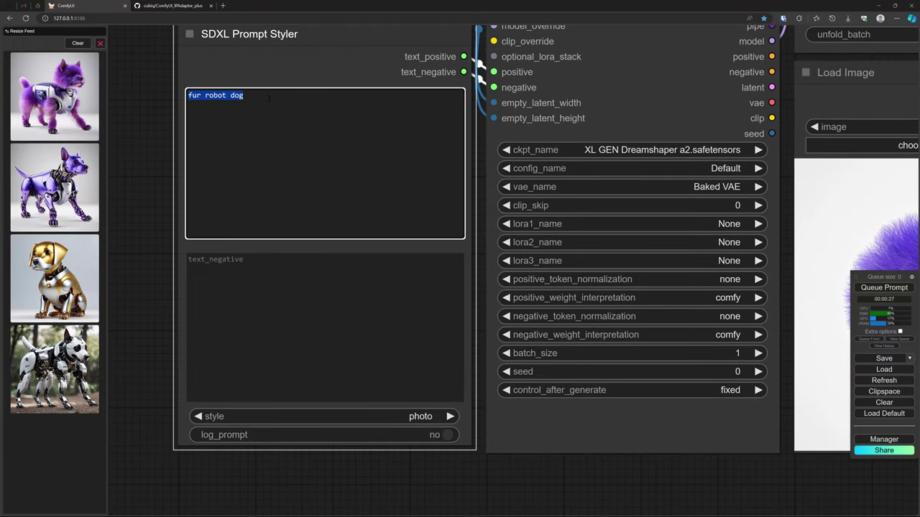
pyautogui.write('girl fur coat city')
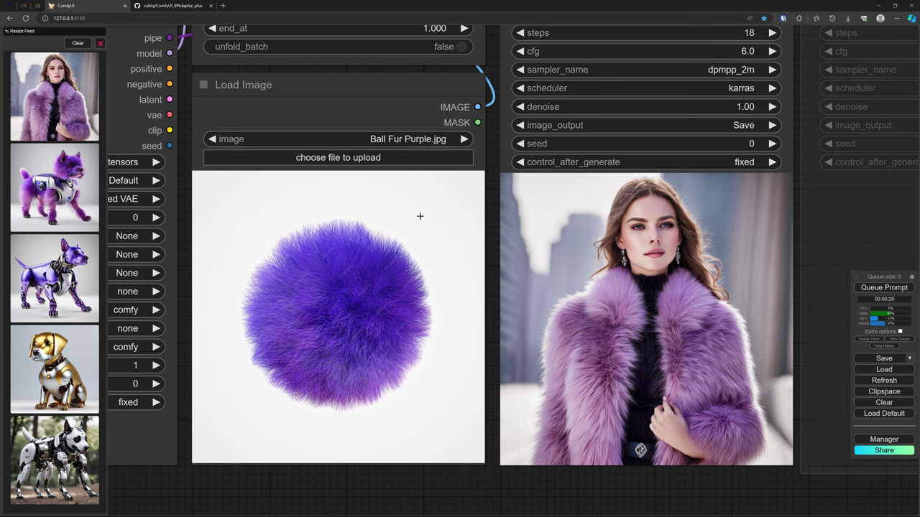
pyautogui.click(368, 140)
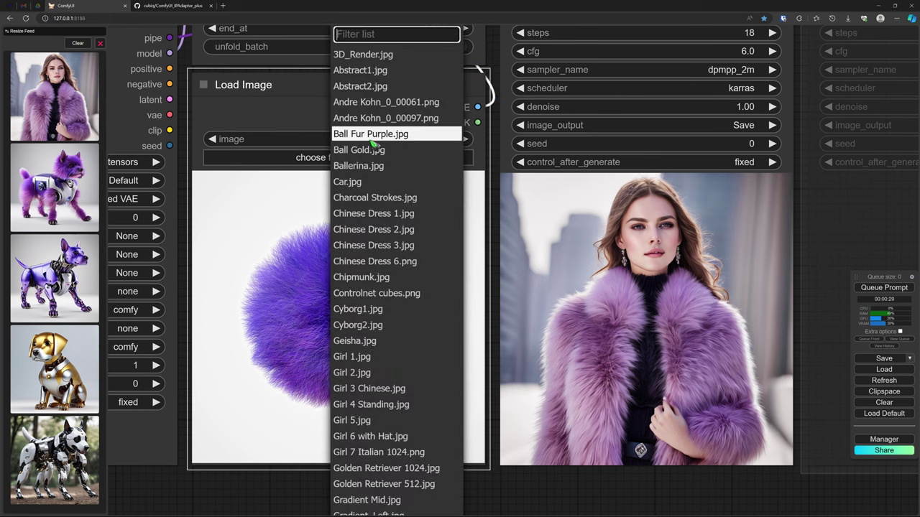
pyautogui.click(386, 277)
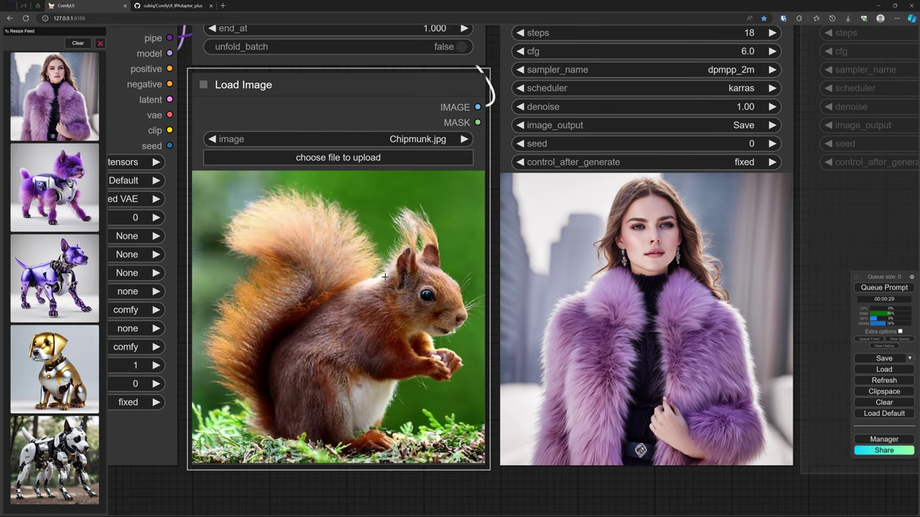
pyautogui.click(885, 287)
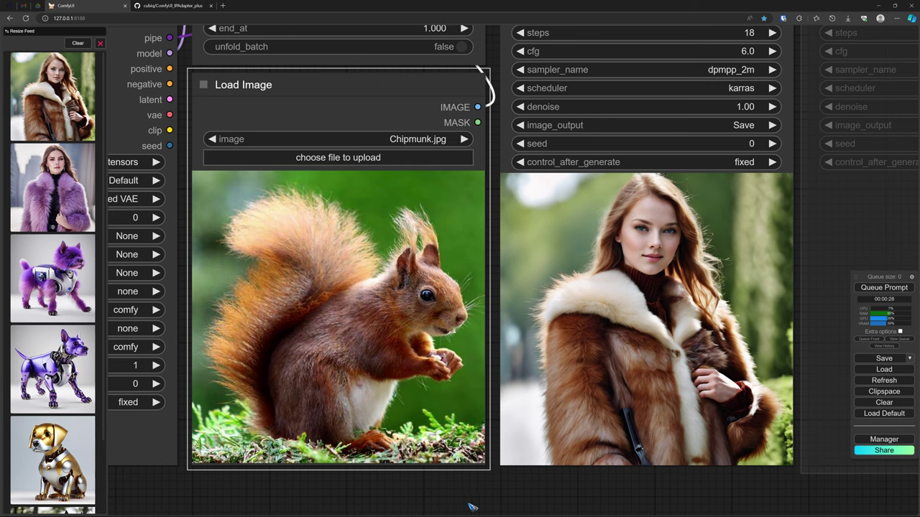
# Type 'robot' as the SDXL Prompt Styler's positive prompt
pyautogui.scroll(-5, 468, 494)
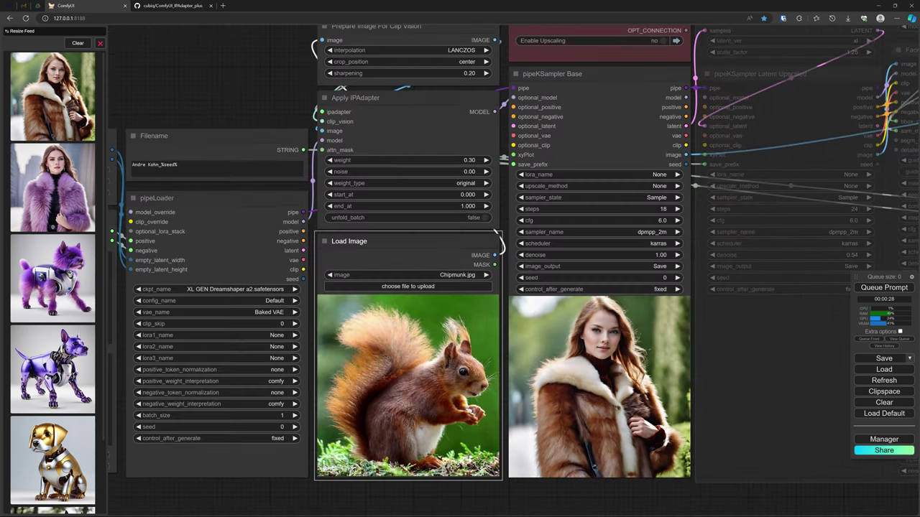
pyautogui.moveTo(245, 66); pyautogui.dragTo(262, 100)
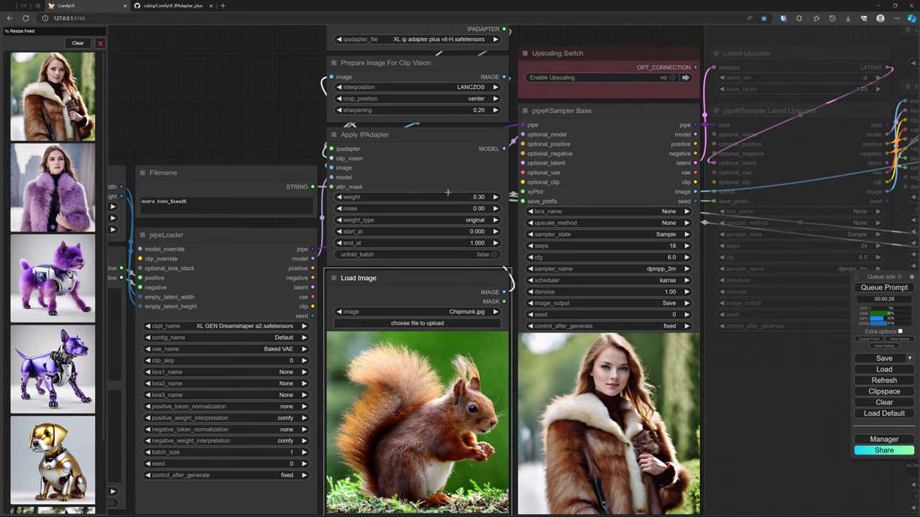
pyautogui.scroll(6, 453, 203)
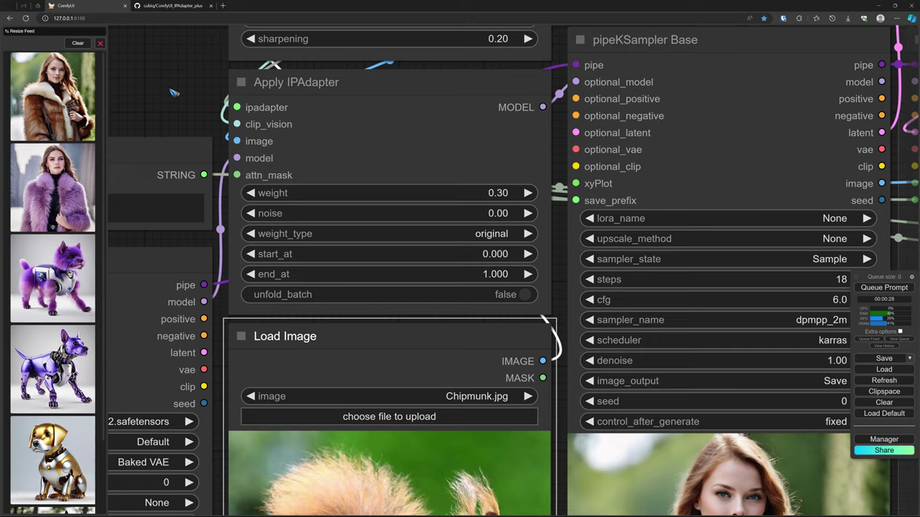
pyautogui.moveTo(173, 94); pyautogui.dragTo(210, 55)
pyautogui.scroll(-2, 169, 67)
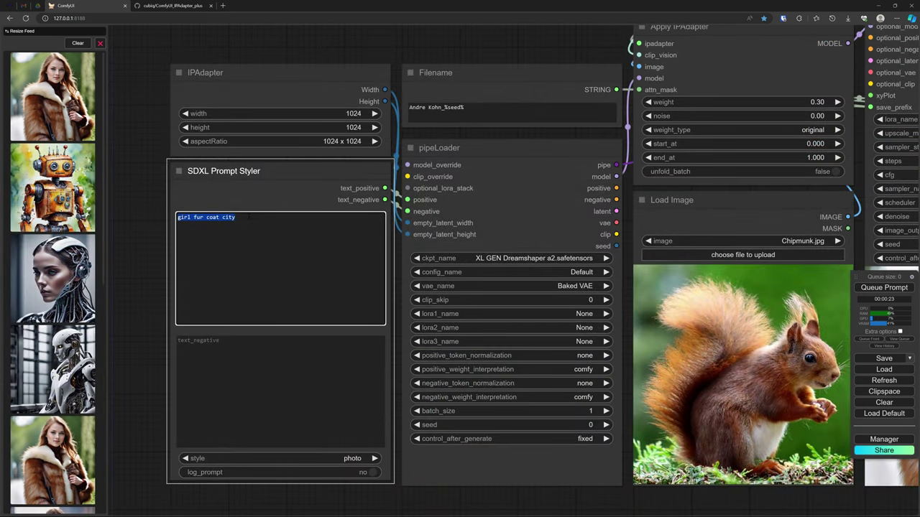
pyautogui.write('robot')
# Choose artstyle-watercolor as the prompt style
pyautogui.click(352, 458)
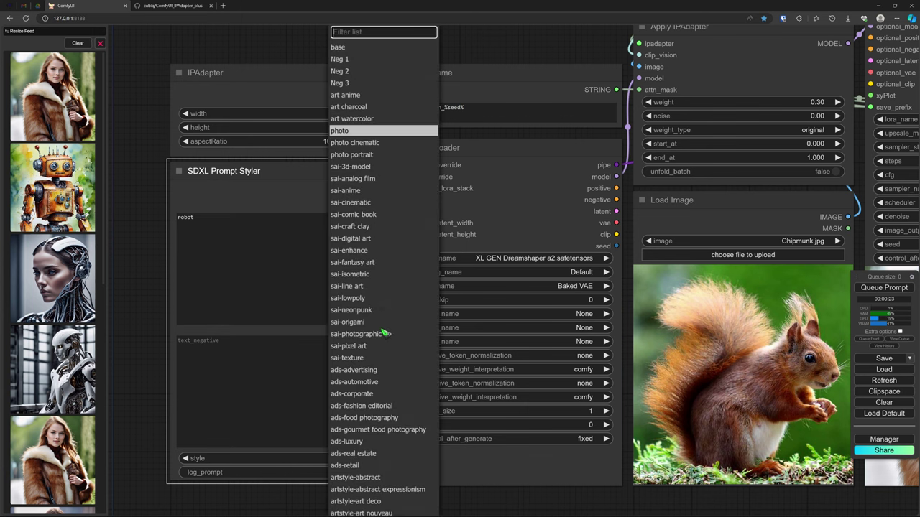
pyautogui.scroll(-3, 384, 313)
pyautogui.scroll(-5, 384, 312)
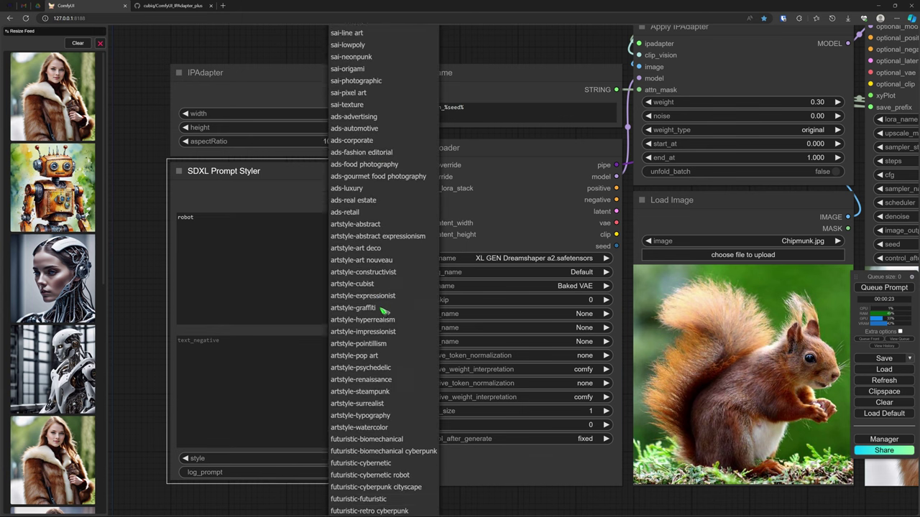
pyautogui.click(376, 368)
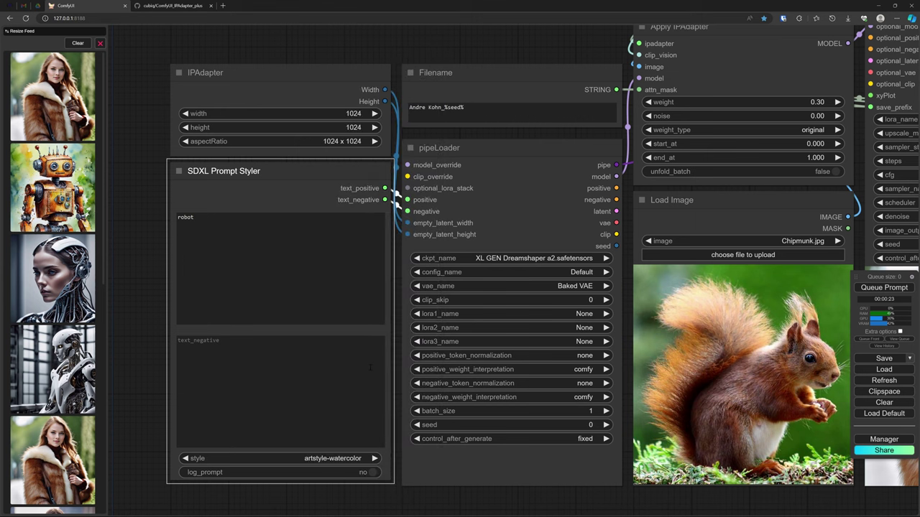
# Bypass the Apply IPAdapter node and generate a watercolor robot from the prompt alone
pyautogui.click(740, 54)
pyautogui.hotkey('ctrl', 'b')
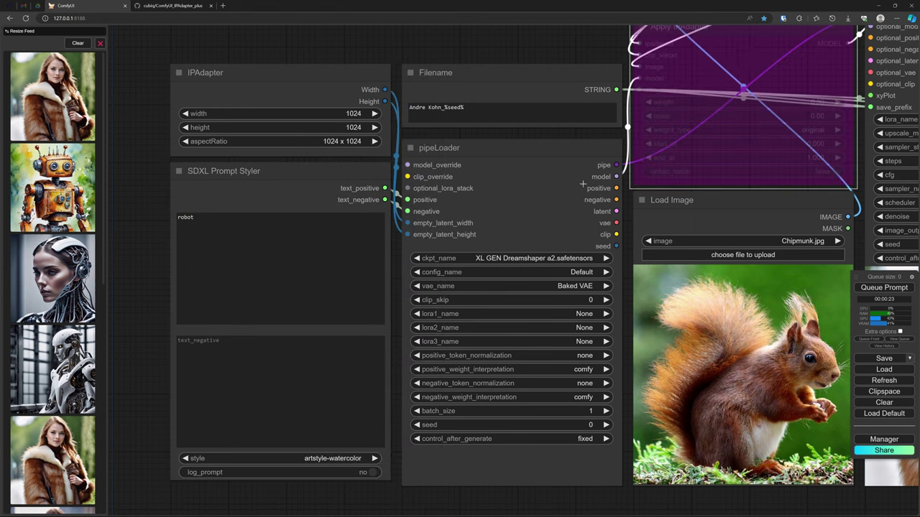
pyautogui.moveTo(786, 496); pyautogui.dragTo(368, 487)
pyautogui.hotkey('ctrl', 'Return')
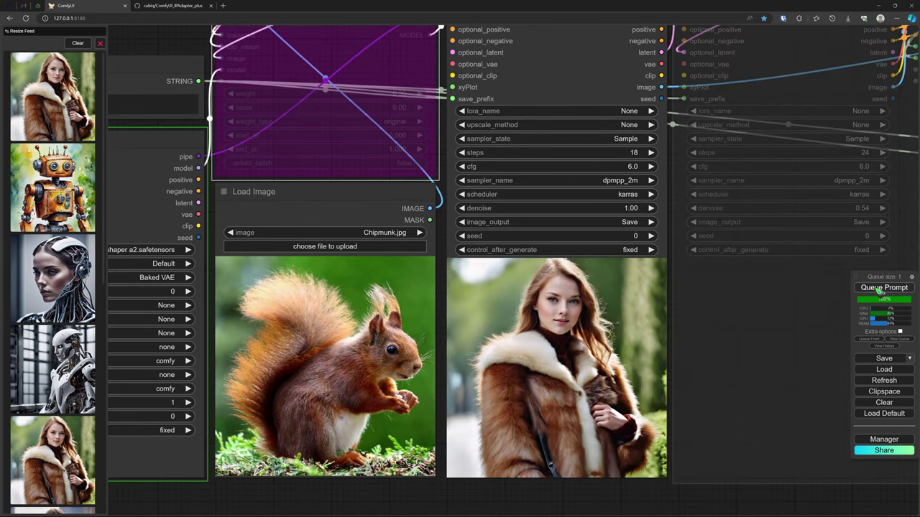
pyautogui.scroll(1, 606, 496)
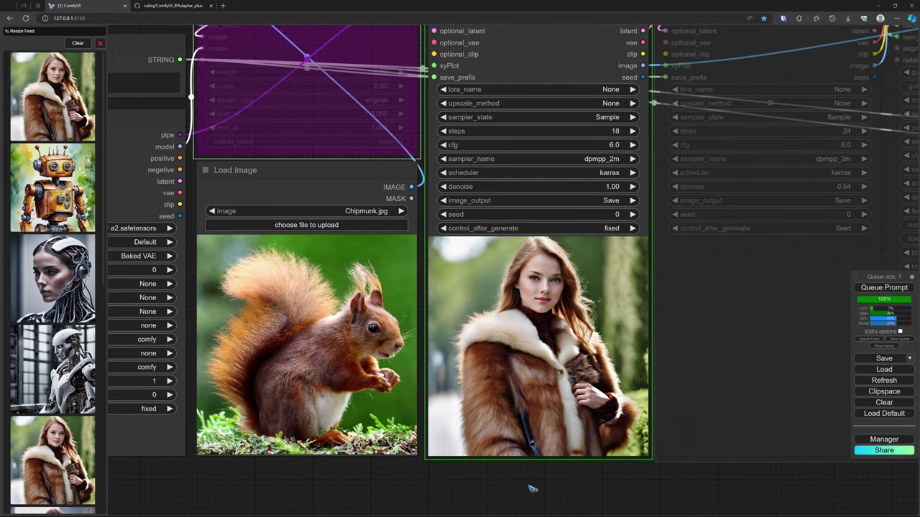
pyautogui.scroll(3, 526, 489)
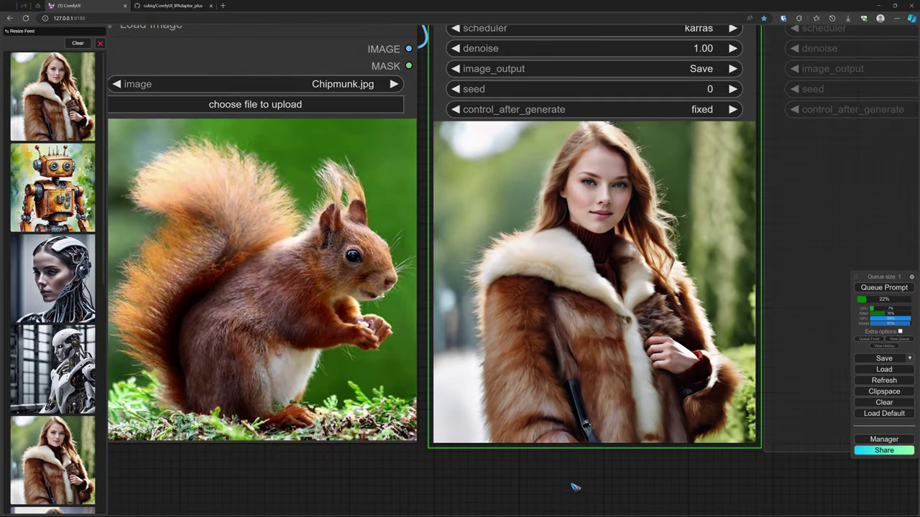
pyautogui.moveTo(575, 487); pyautogui.dragTo(588, 490)
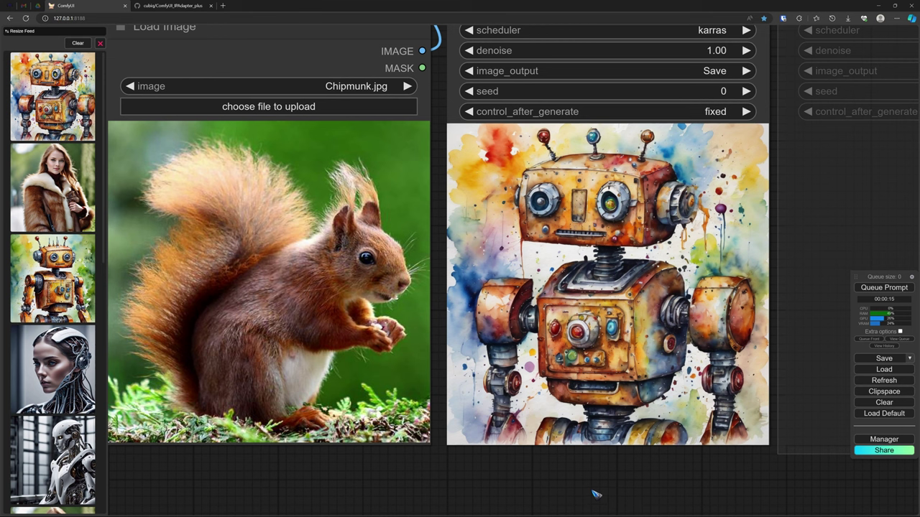
# Load the neon night street Style2.png as reference and generate a red rainy-street robot
pyautogui.click(323, 87)
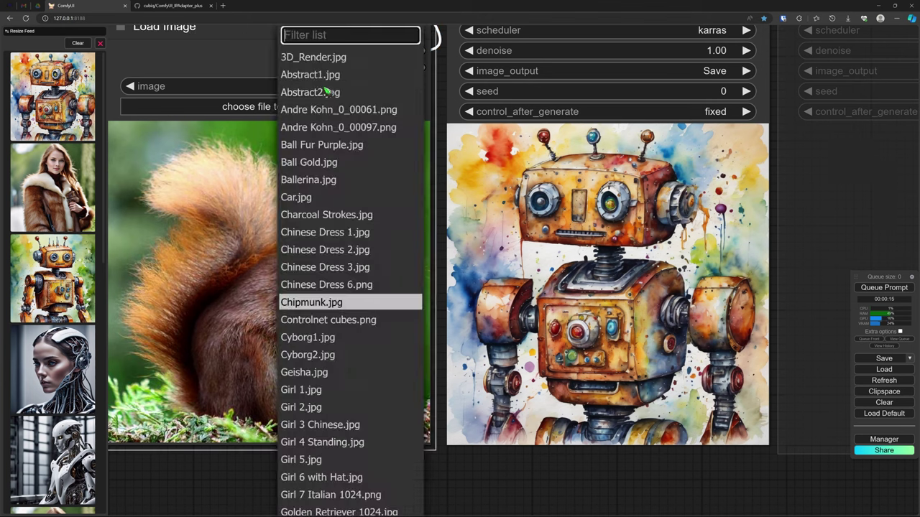
pyautogui.scroll(-6, 348, 176)
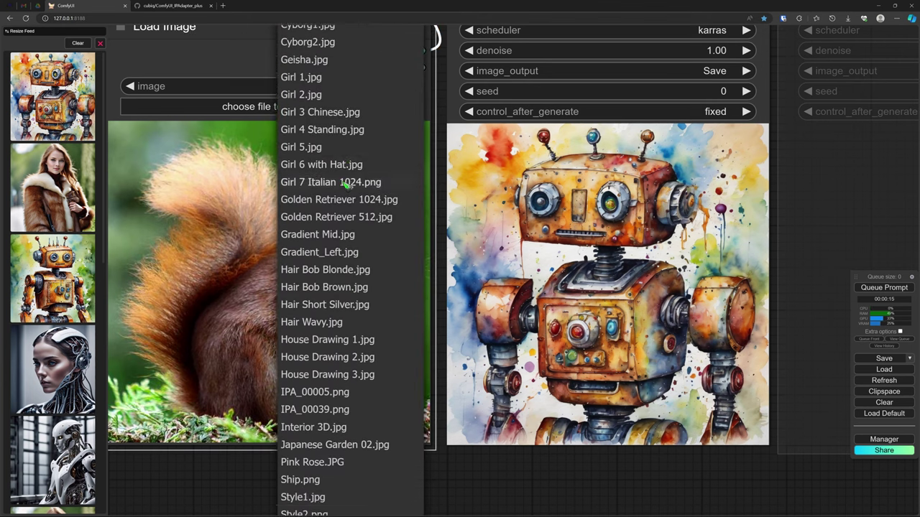
pyautogui.scroll(-5, 346, 184)
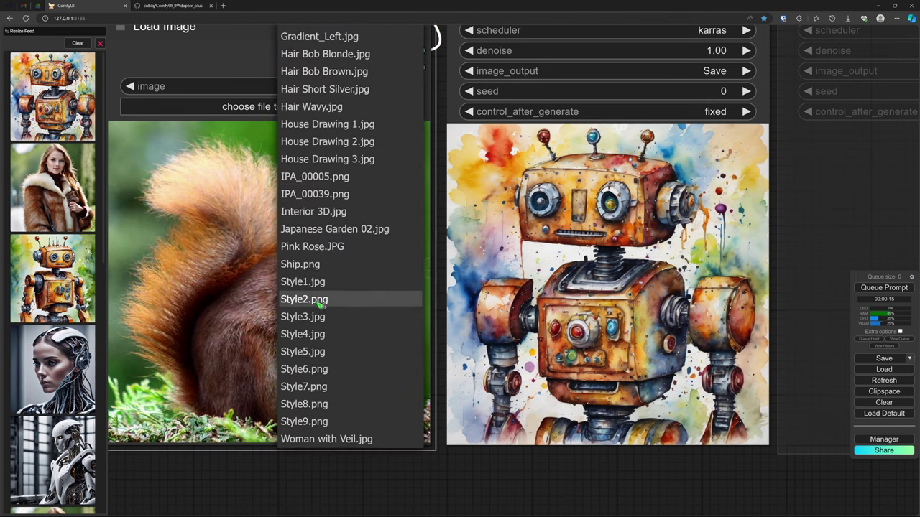
pyautogui.click(318, 300)
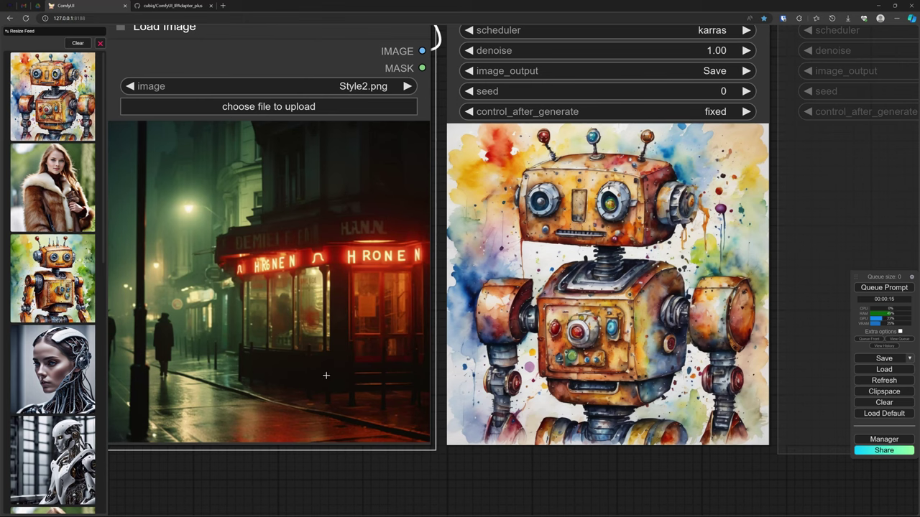
pyautogui.moveTo(345, 485); pyautogui.dragTo(388, 487)
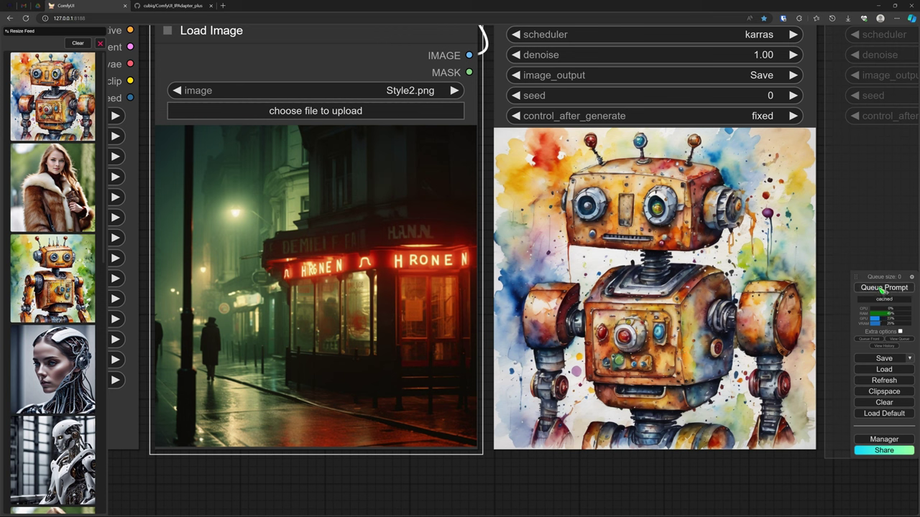
pyautogui.click(884, 287)
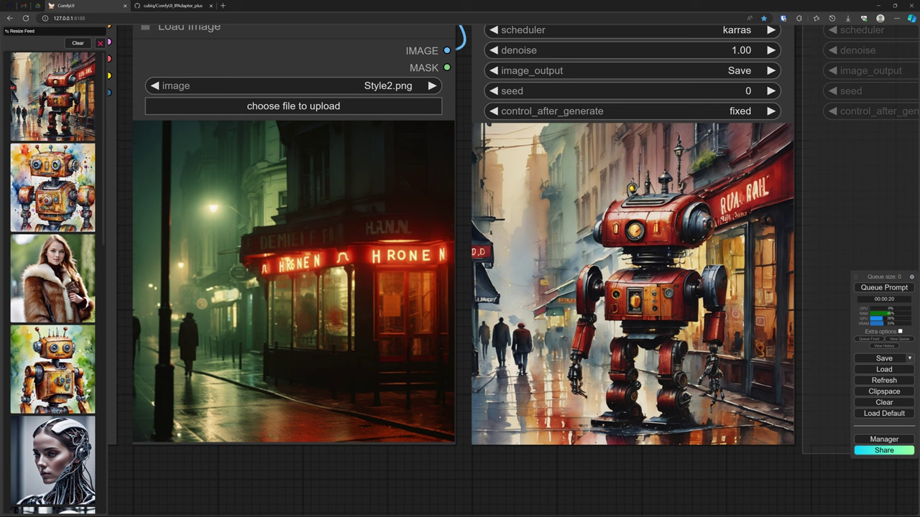
# Use the sepia woman portrait Style3.jpg as reference and generate a gold-armored female robot
pyautogui.click(343, 92)
pyautogui.scroll(-1, 361, 362)
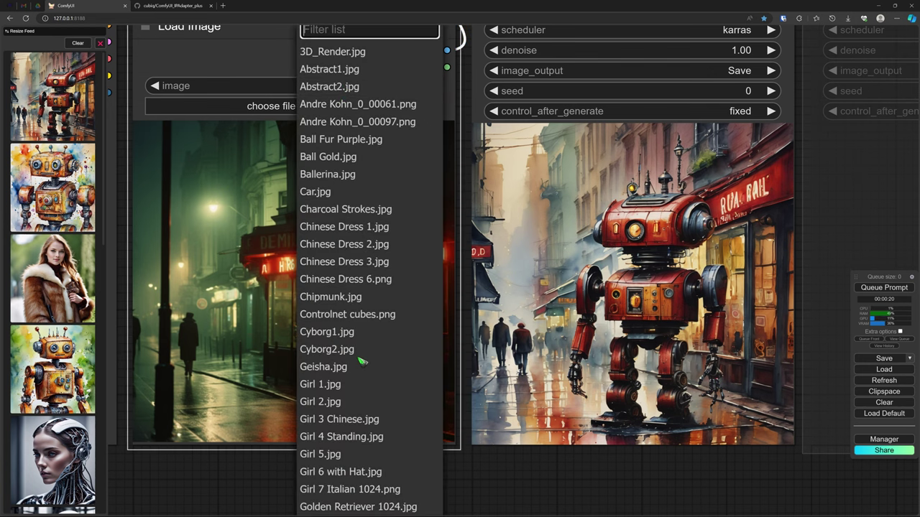
pyautogui.scroll(-10, 362, 362)
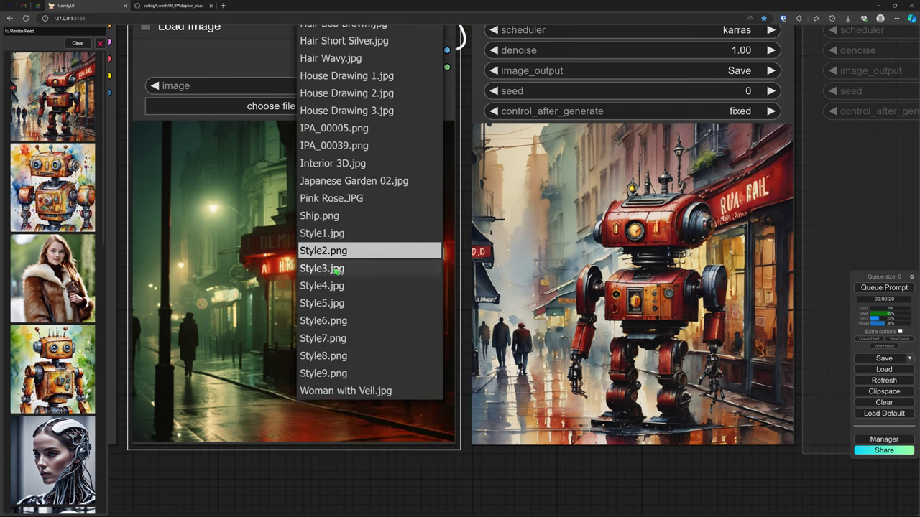
pyautogui.click(337, 269)
pyautogui.click(889, 287)
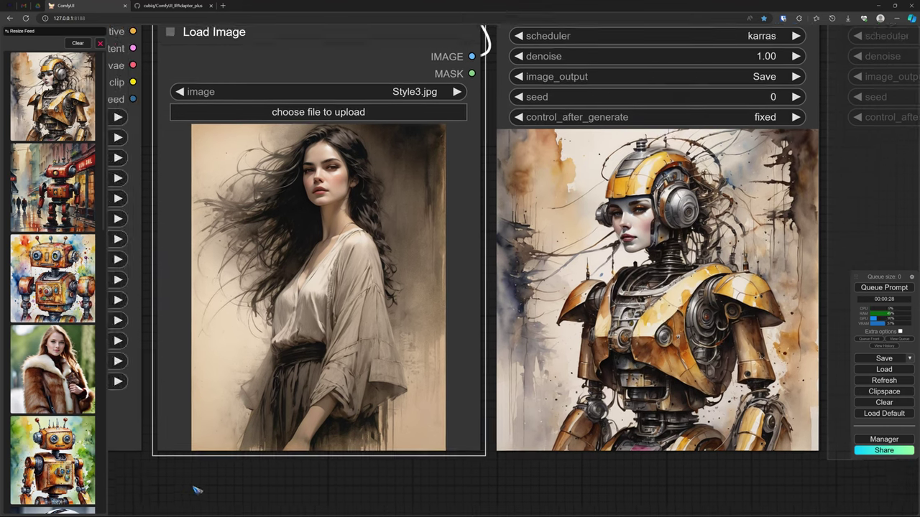
# Replace 'robot' with 'cute Indian girl' in text_positive and generate the orange-sari portrait
pyautogui.moveTo(195, 489); pyautogui.dragTo(860, 510)
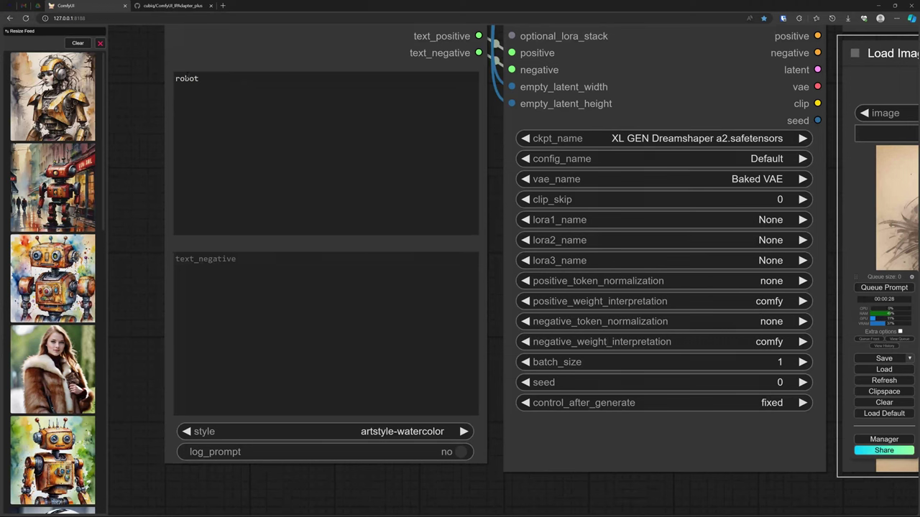
pyautogui.moveTo(177, 78); pyautogui.dragTo(206, 80)
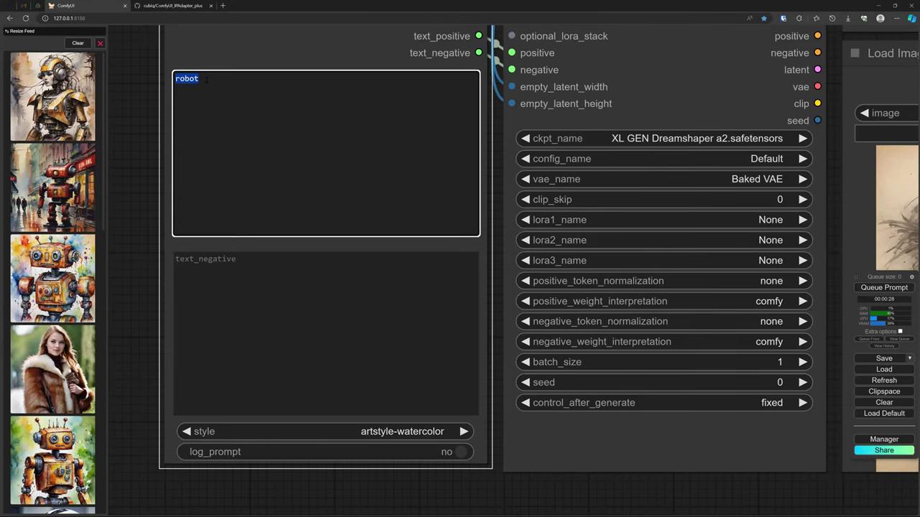
pyautogui.write('cute ')
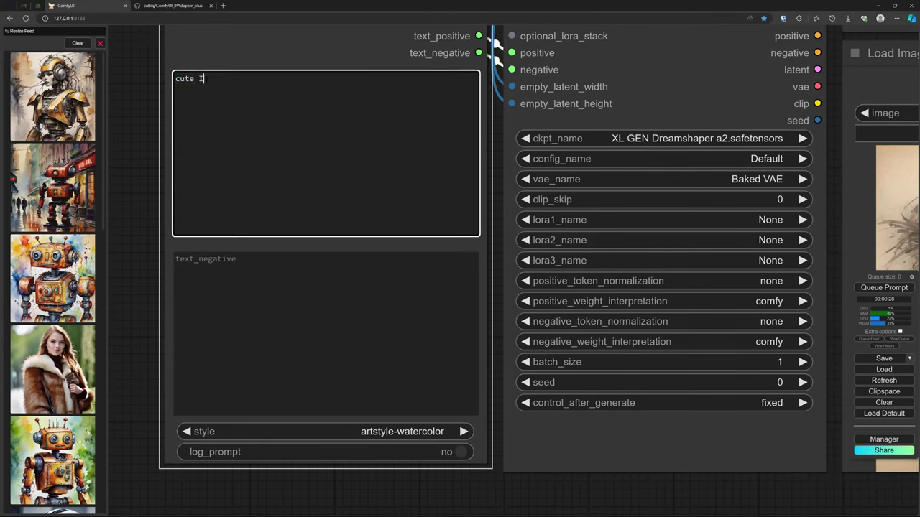
pyautogui.write('Indian girl')
pyautogui.moveTo(880, 488); pyautogui.dragTo(244, 484)
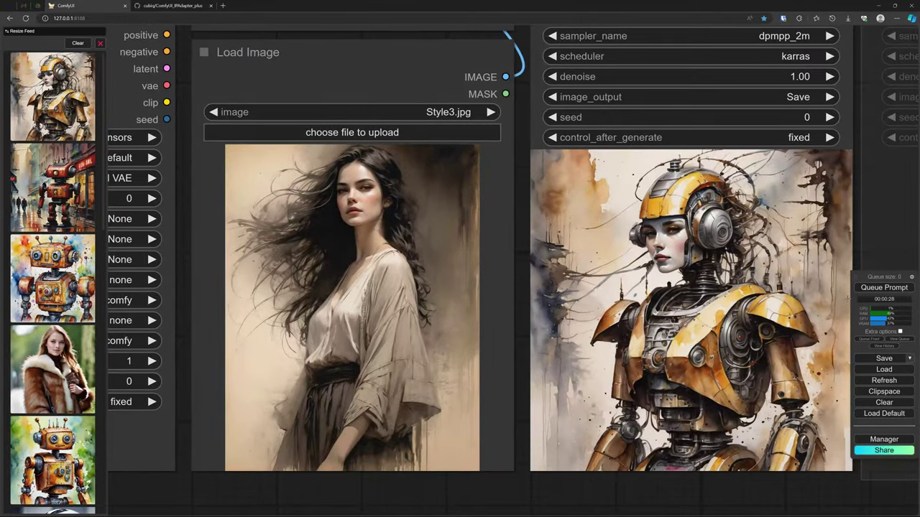
pyautogui.click(883, 289)
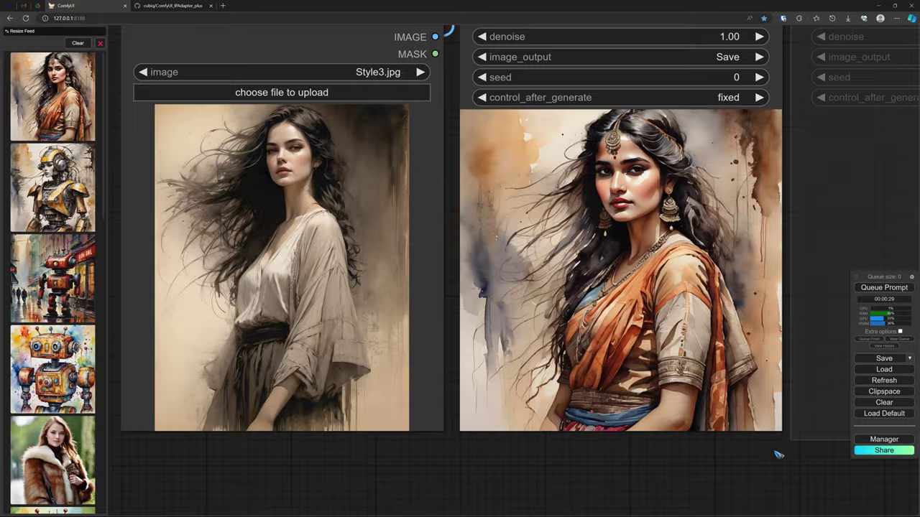
# Set the SDXL Prompt Styler style to 'base' and generate a muted sepia sari portrait
pyautogui.press('1')
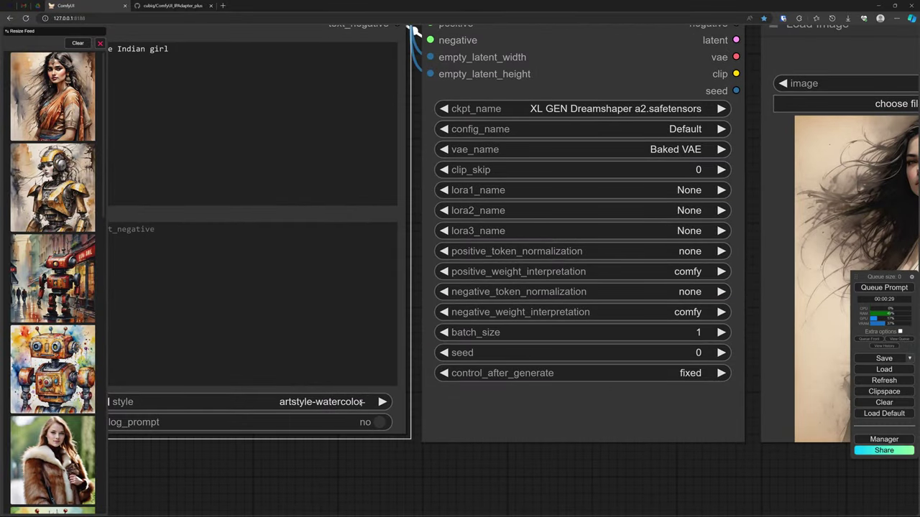
pyautogui.click(363, 403)
pyautogui.click(340, 56)
pyautogui.press('2')
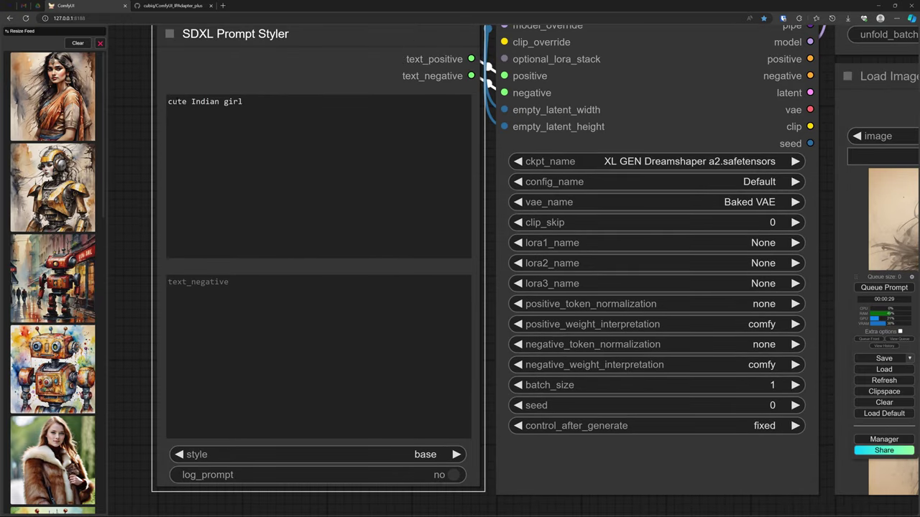
pyautogui.click(169, 101)
pyautogui.moveTo(772, 513); pyautogui.dragTo(70, 483)
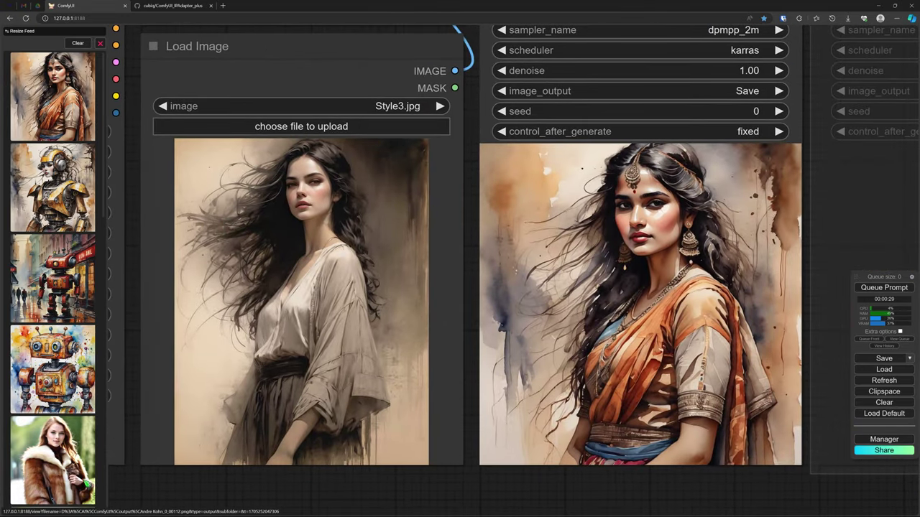
pyautogui.click(888, 288)
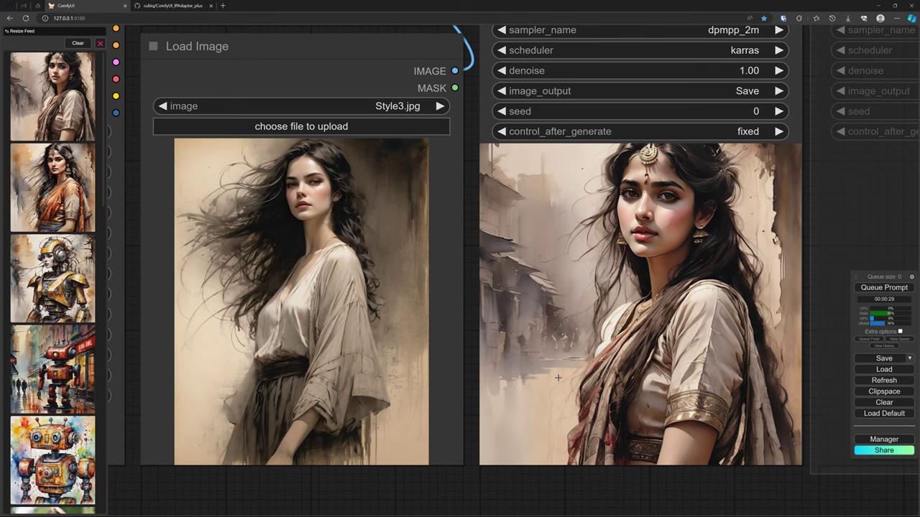
# Load the windswept-haired girl Style9.png as reference and generate a painterly Indian girl portrait
pyautogui.click(383, 106)
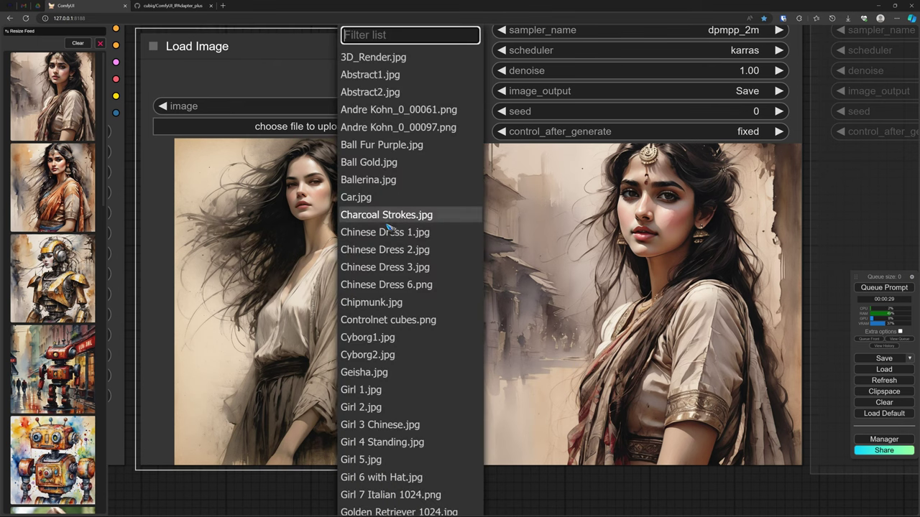
pyautogui.scroll(-4, 391, 241)
pyautogui.scroll(-5, 388, 237)
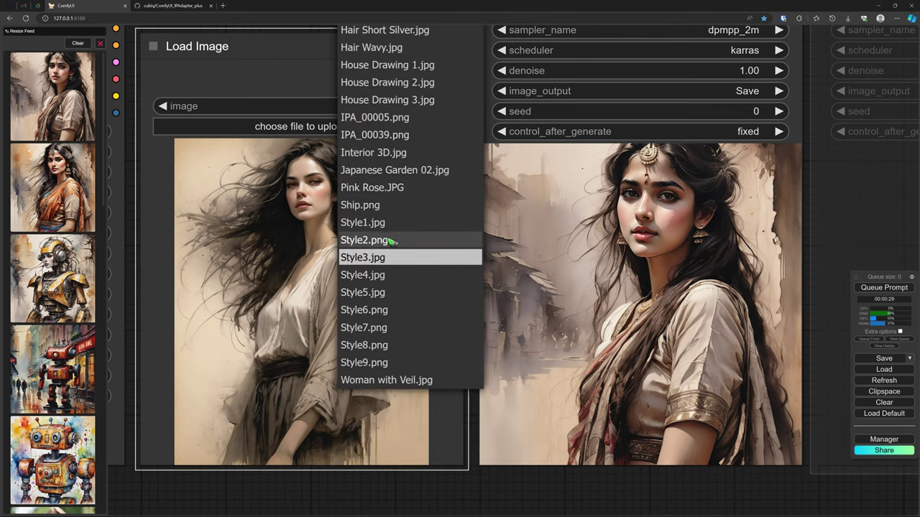
pyautogui.click(372, 364)
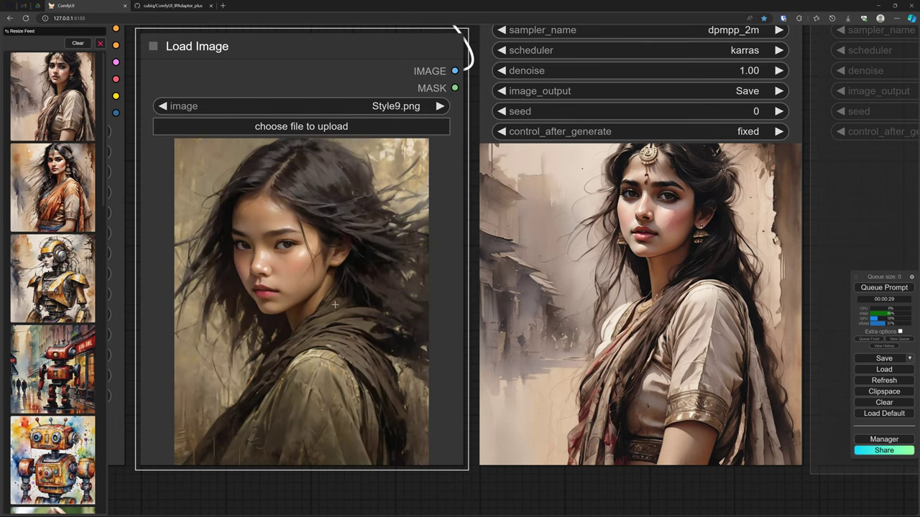
pyautogui.click(891, 288)
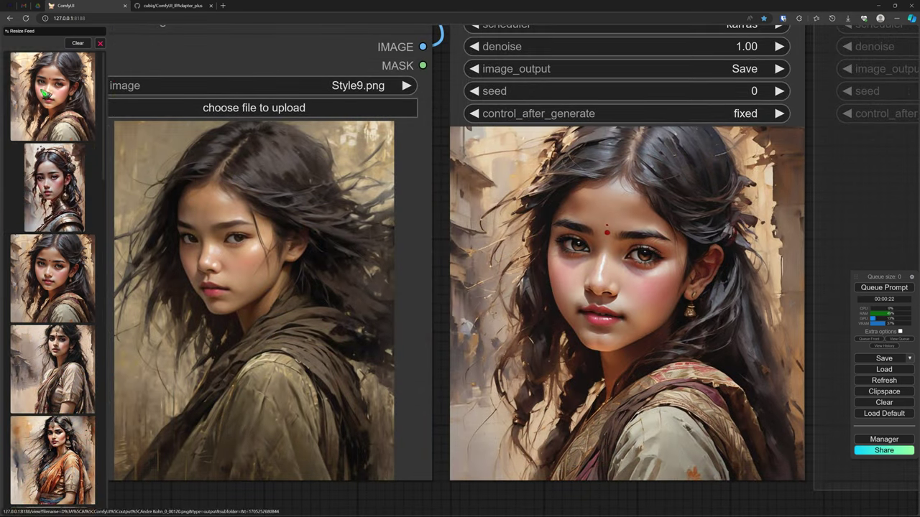
# Load the newest generated portrait Andre Kohn_0_00120.png into the Load Image node as reference
pyautogui.moveTo(44, 92); pyautogui.dragTo(233, 264)
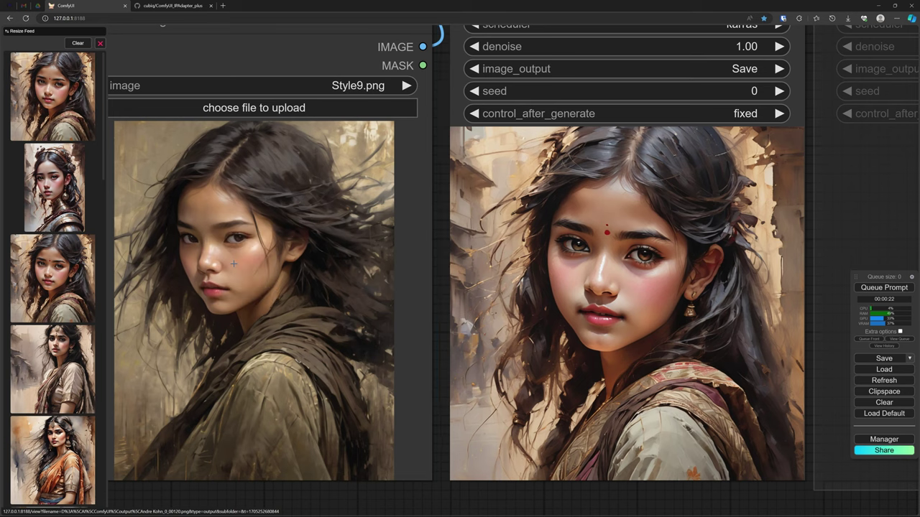
pyautogui.scroll(-5, 566, 289)
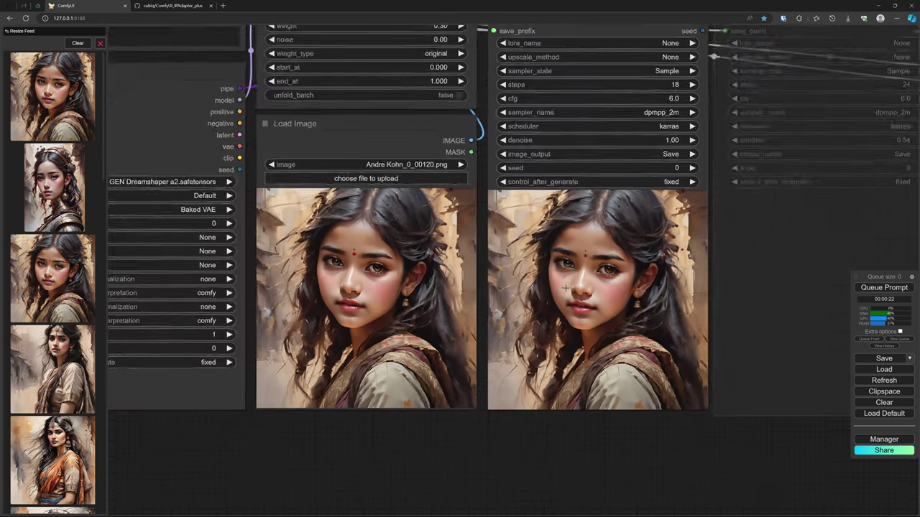
pyautogui.scroll(-4, 566, 288)
pyautogui.scroll(-2, 701, 401)
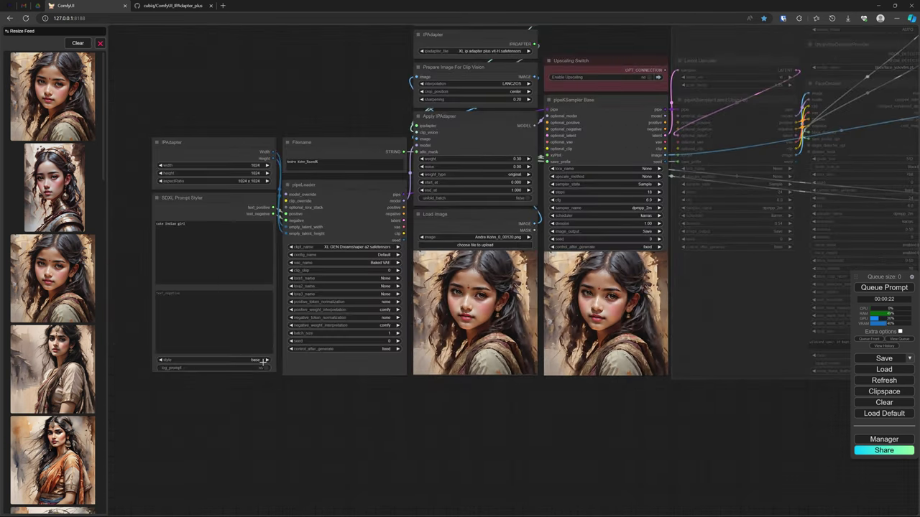
pyautogui.scroll(5, 264, 361)
# Switch the SDXL Prompt Styler style back to artstyle-watercolor
pyautogui.click(250, 360)
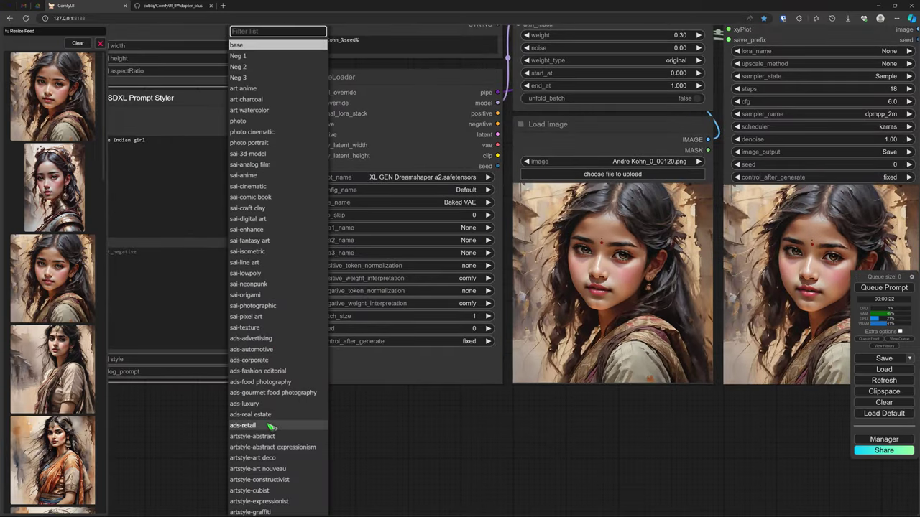
pyautogui.scroll(-10, 270, 427)
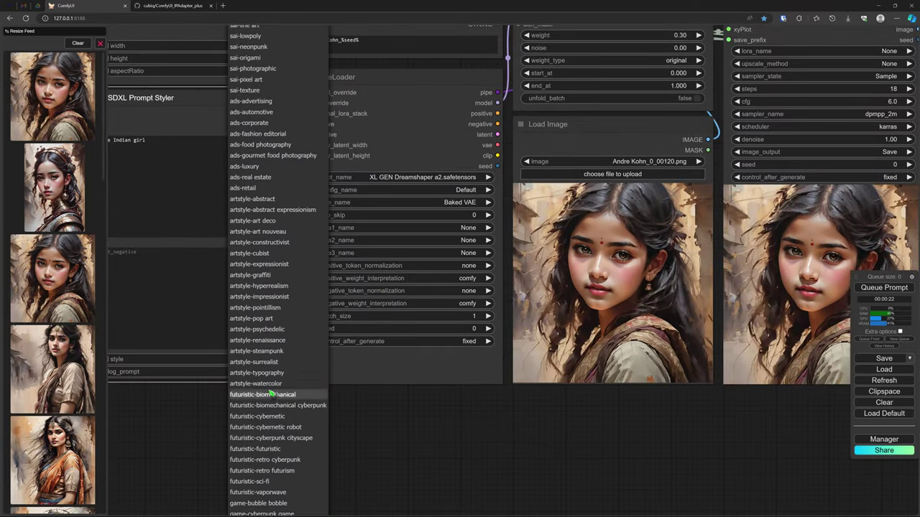
pyautogui.click(259, 383)
pyautogui.scroll(-4, 418, 455)
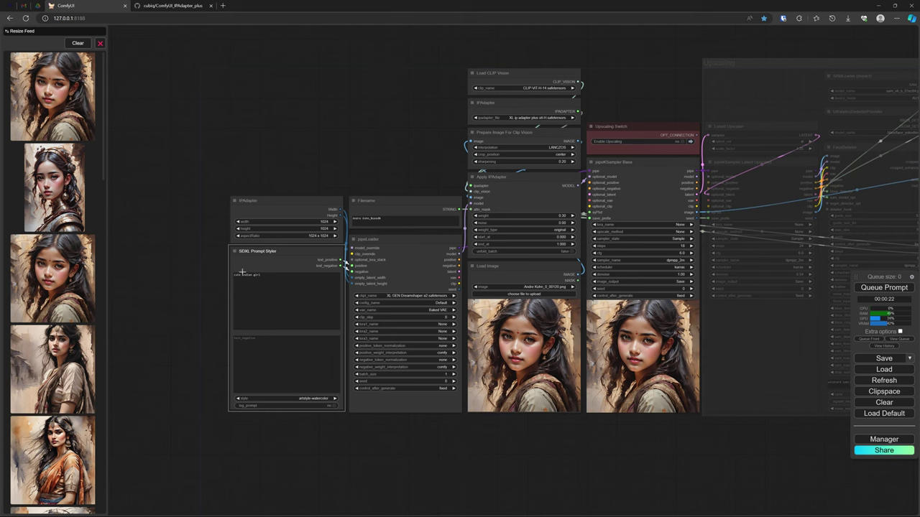
pyautogui.scroll(8, 233, 273)
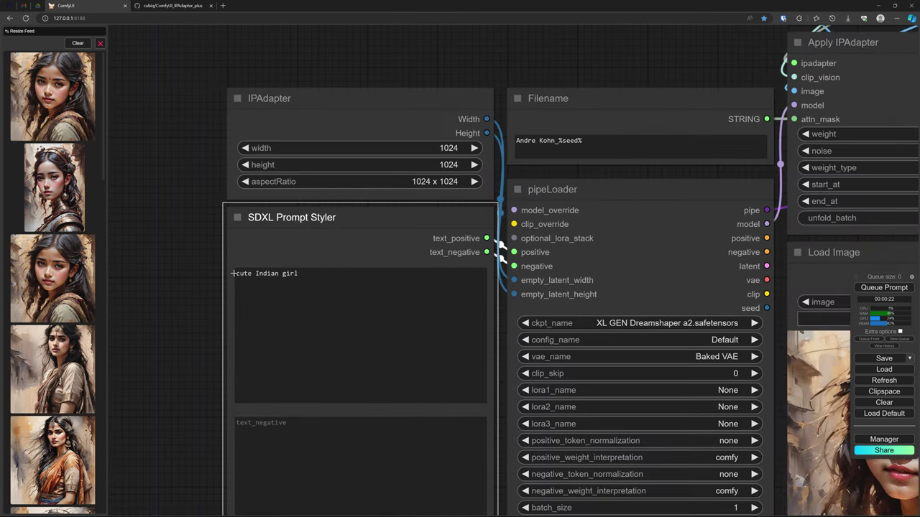
# Change the positive prompt back to 'robot' and set the aspect ratio to 832 x 1216
pyautogui.moveTo(232, 273); pyautogui.dragTo(314, 277)
pyautogui.write('robot')
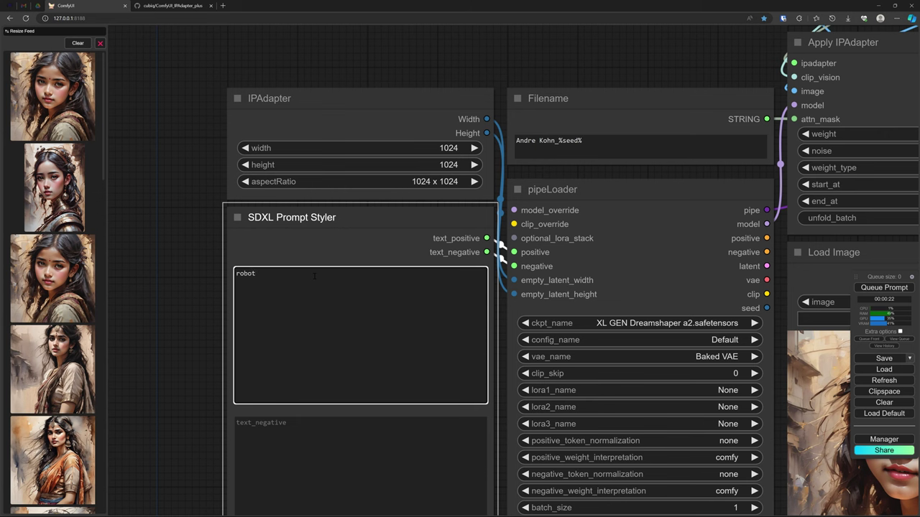
pyautogui.click(352, 184)
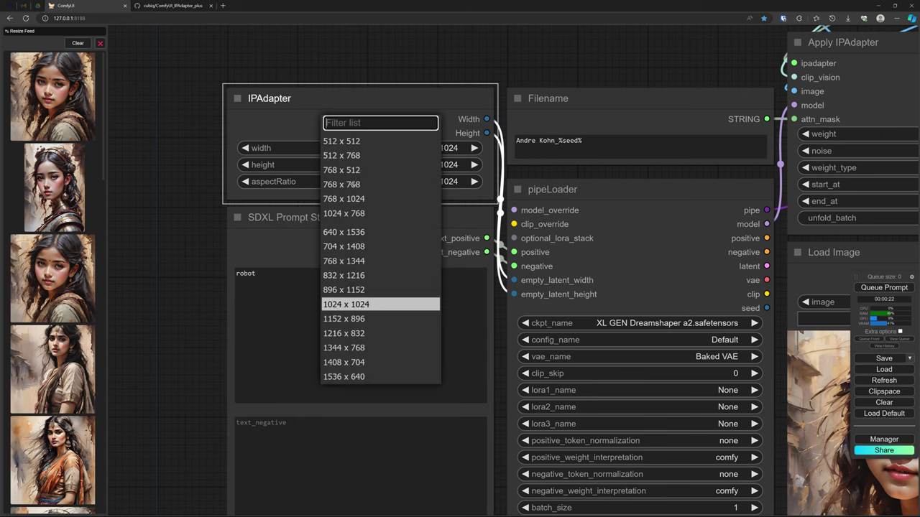
pyautogui.click(356, 276)
pyautogui.scroll(-5, 181, 206)
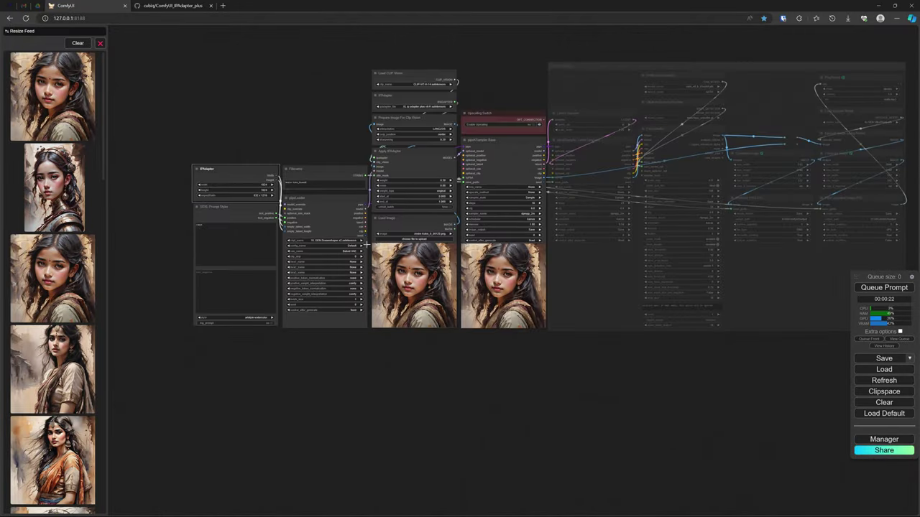
# Queue a new generation using the self-generated girl portrait as reference
pyautogui.click(884, 289)
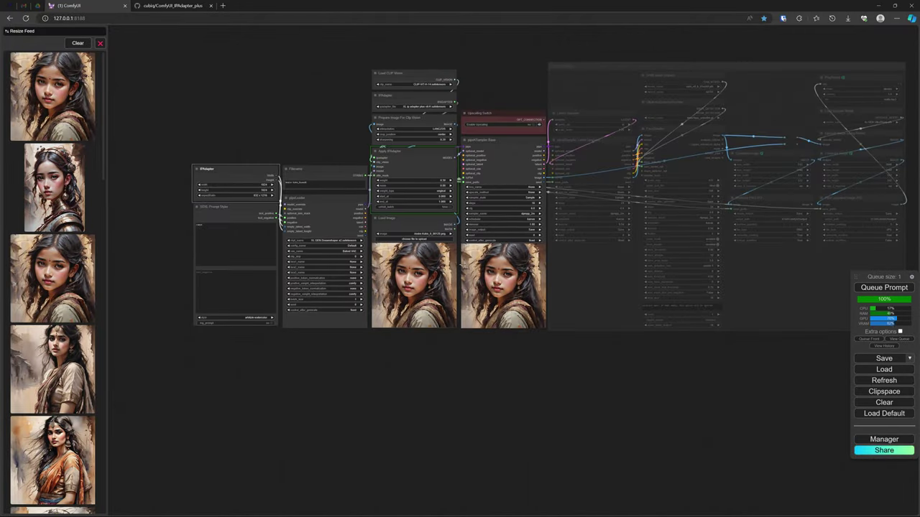
pyautogui.scroll(2, 452, 241)
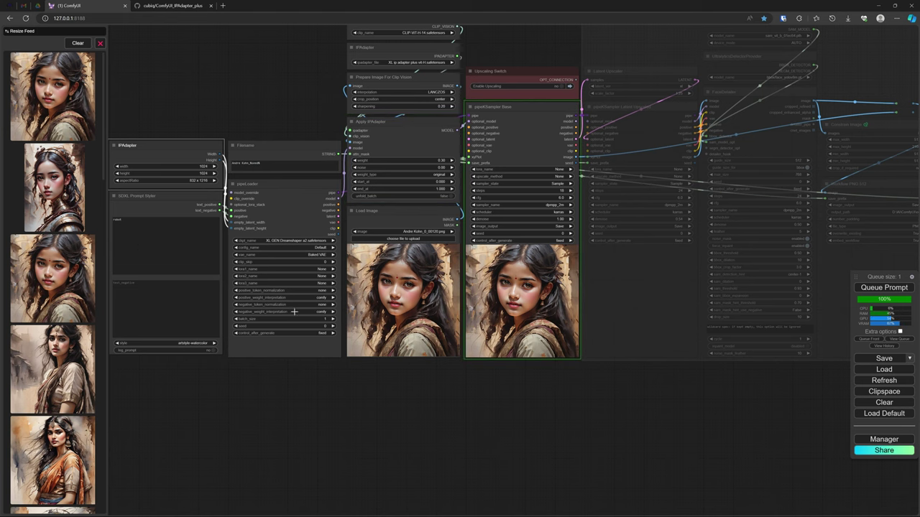
pyautogui.scroll(5, 410, 284)
pyautogui.scroll(2, 409, 284)
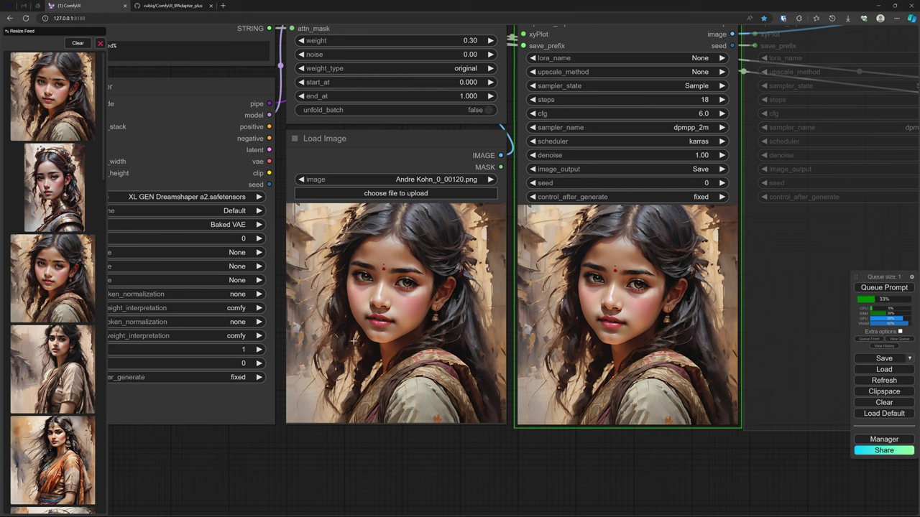
# View the finished portrait-format watercolor girl in a steampunk metal helmet and armor
pyautogui.scroll(3, 639, 468)
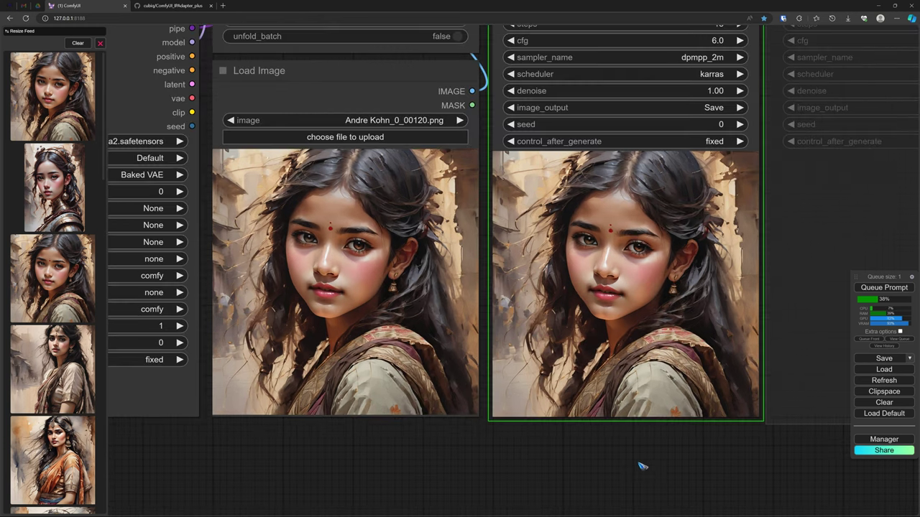
pyautogui.moveTo(639, 468); pyautogui.dragTo(642, 485)
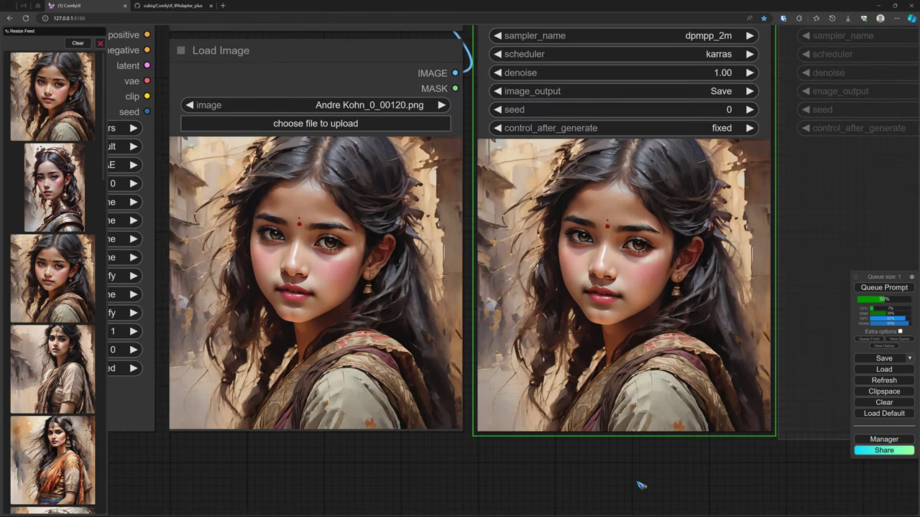
pyautogui.scroll(1, 641, 485)
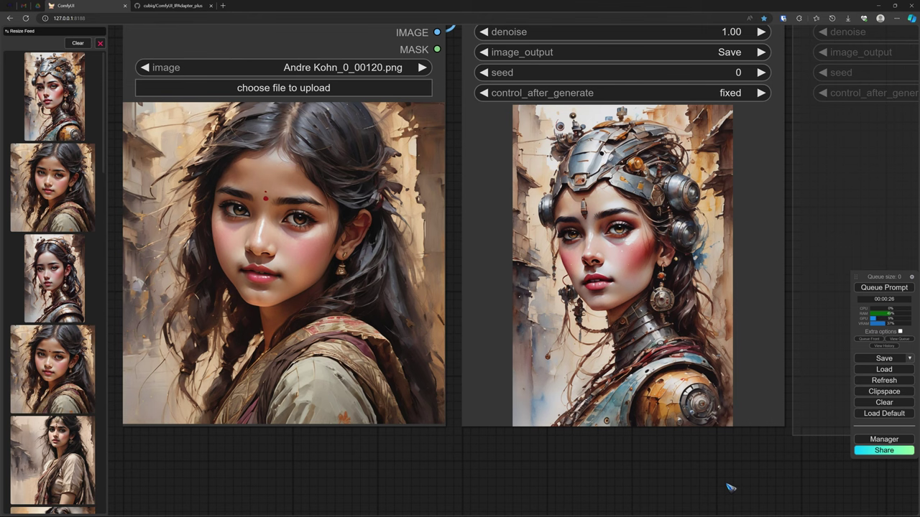
# Set the pipeLoader checkpoint to XL REA Juggernaut 45.safetensors
pyautogui.scroll(-2, 185, 456)
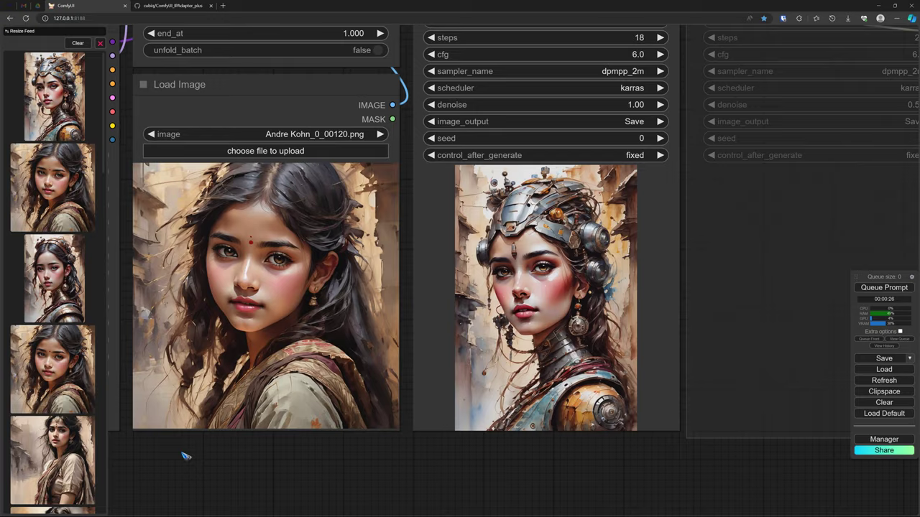
pyautogui.moveTo(184, 453); pyautogui.dragTo(615, 502)
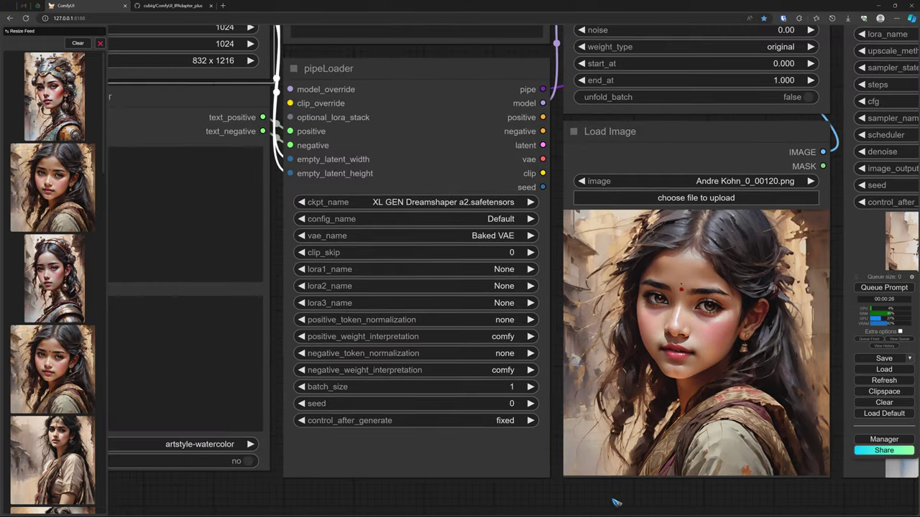
pyautogui.click(431, 202)
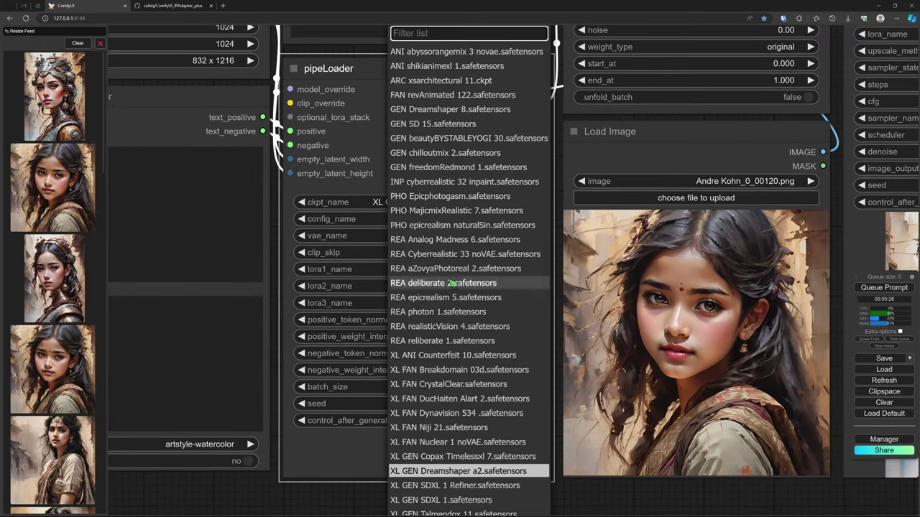
pyautogui.scroll(-6, 450, 316)
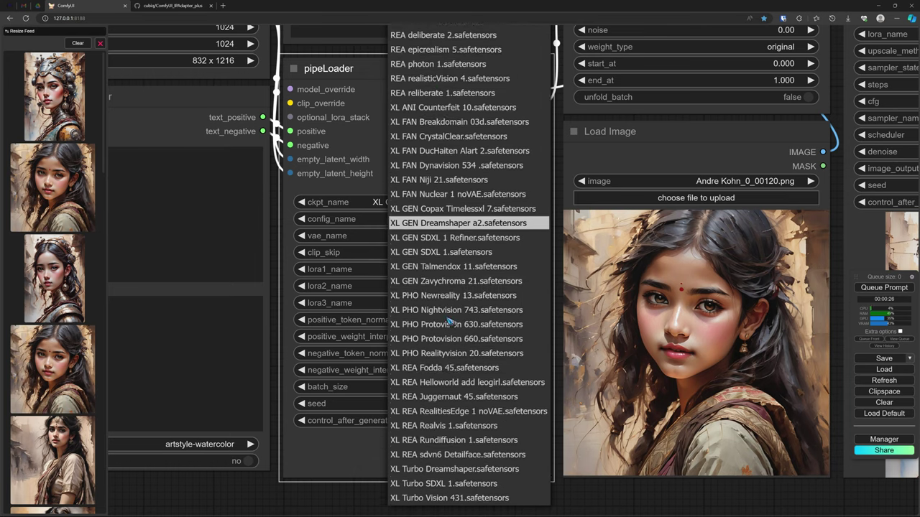
pyautogui.scroll(-2, 450, 321)
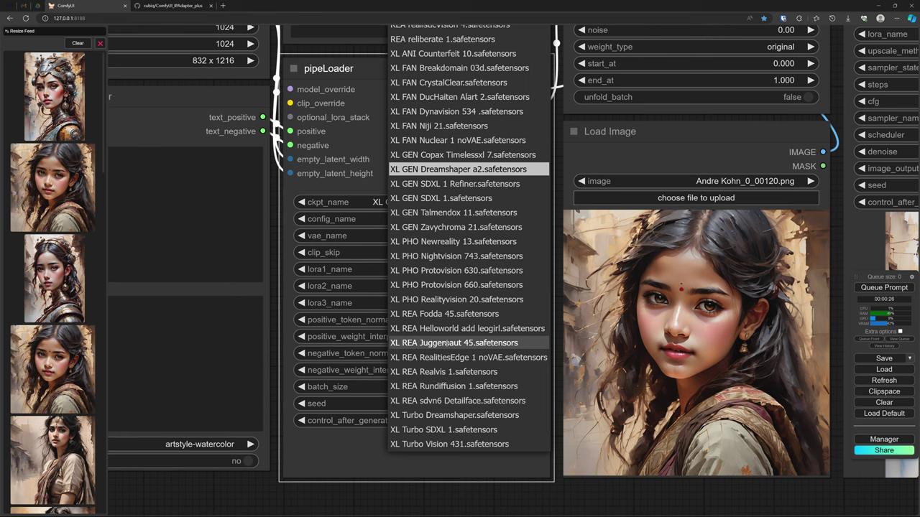
pyautogui.click(450, 344)
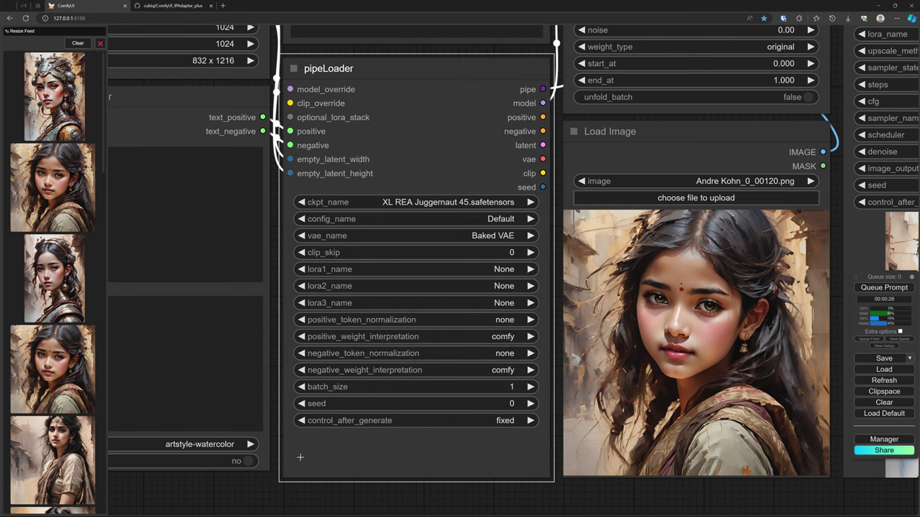
# Change the SDXL Prompt Styler style from watercolor to photo
pyautogui.click(228, 446)
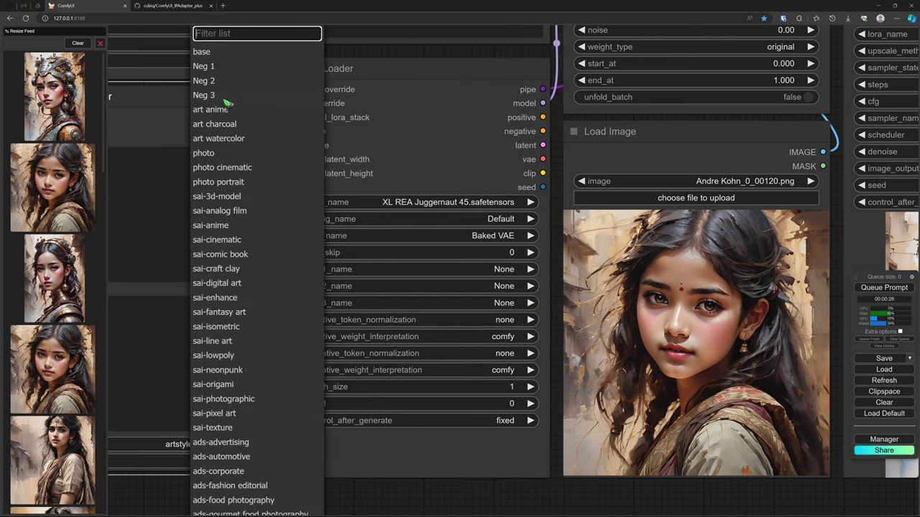
pyautogui.scroll(-10, 242, 136)
pyautogui.scroll(1, 241, 247)
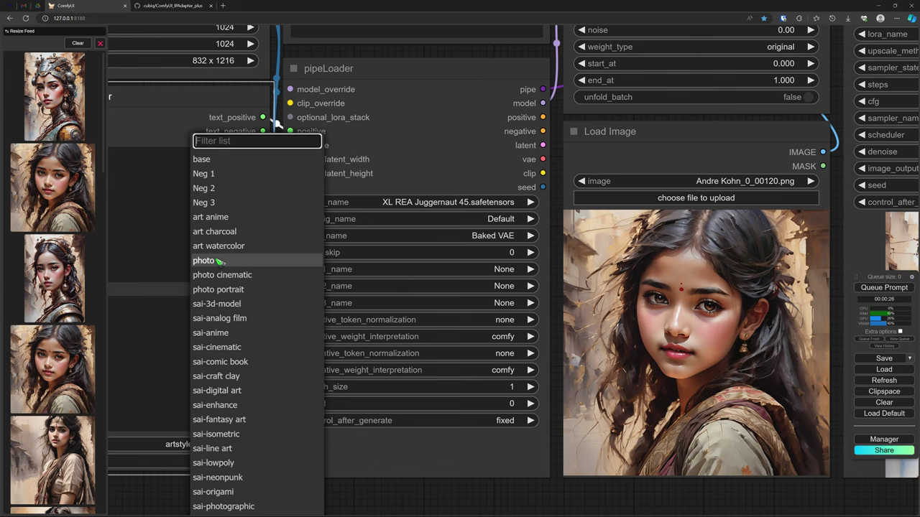
pyautogui.click(216, 261)
pyautogui.scroll(-4, 402, 181)
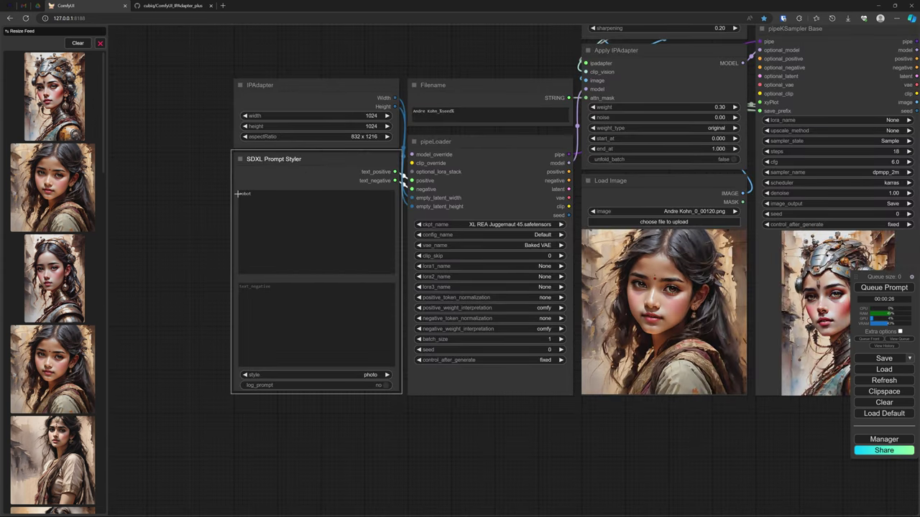
# Replace 'robot' with 'woman skirt' in the positive prompt
pyautogui.click(240, 193)
pyautogui.moveTo(240, 194); pyautogui.dragTo(258, 193)
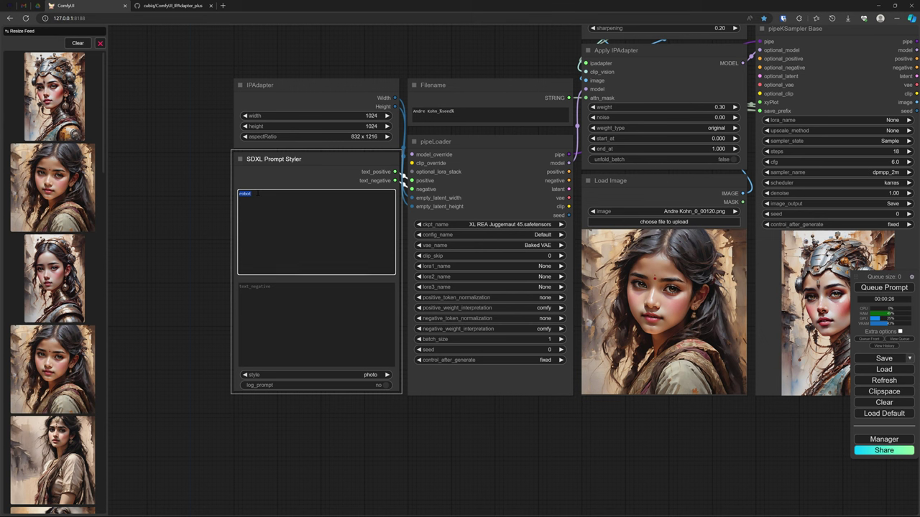
pyautogui.write('woman skirt')
pyautogui.click(815, 431)
# Set the Load Image reference to Girl 2.jpg
pyautogui.hscroll(5, 776, 437)
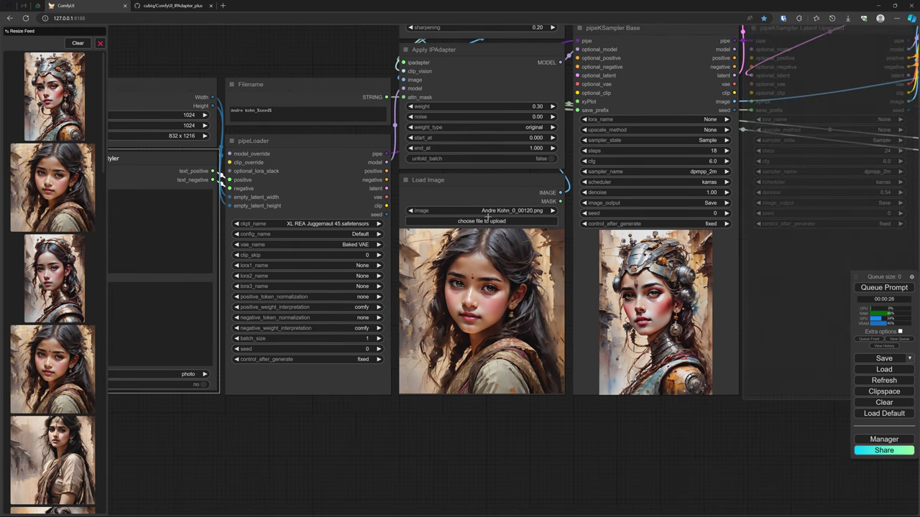
pyautogui.click(487, 212)
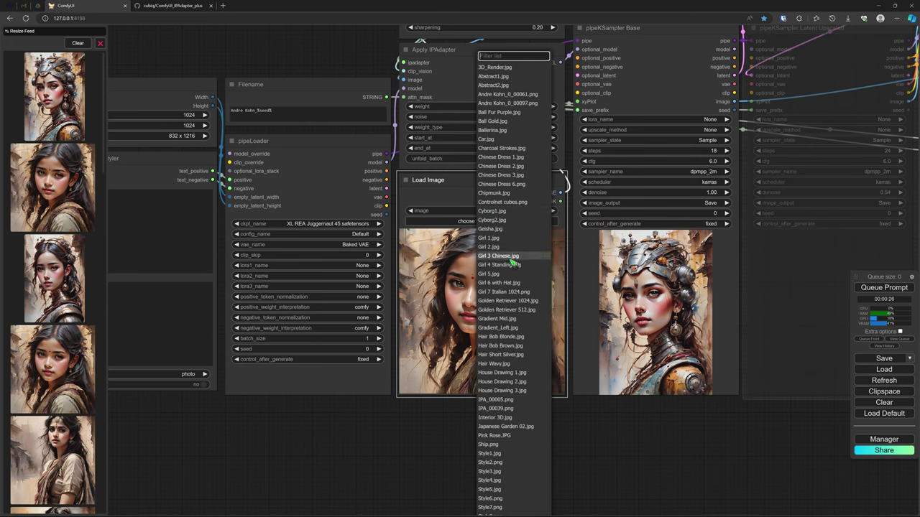
pyautogui.click(494, 247)
pyautogui.scroll(3, 731, 420)
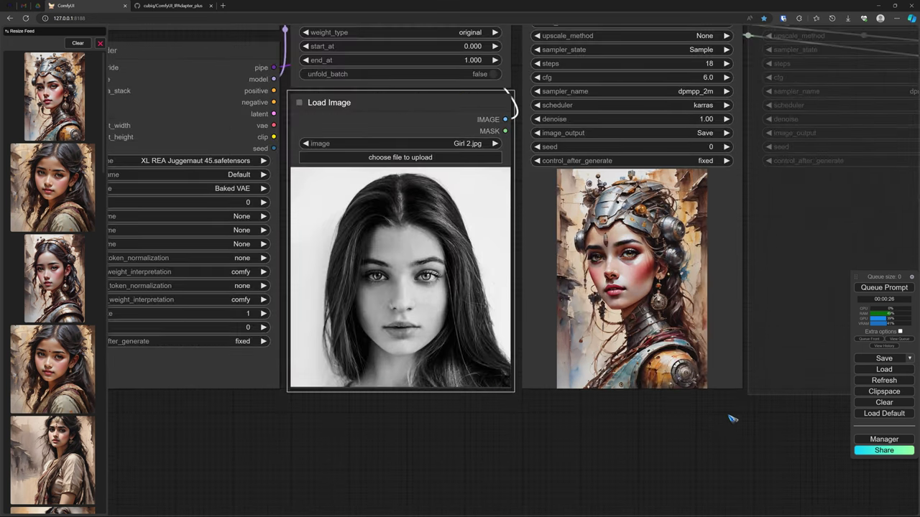
pyautogui.scroll(1, 732, 420)
pyautogui.moveTo(549, 417); pyautogui.dragTo(566, 477)
# Queue the workflow to generate a photo of a woman in a skirt
pyautogui.click(620, 465)
pyautogui.scroll(1, 622, 465)
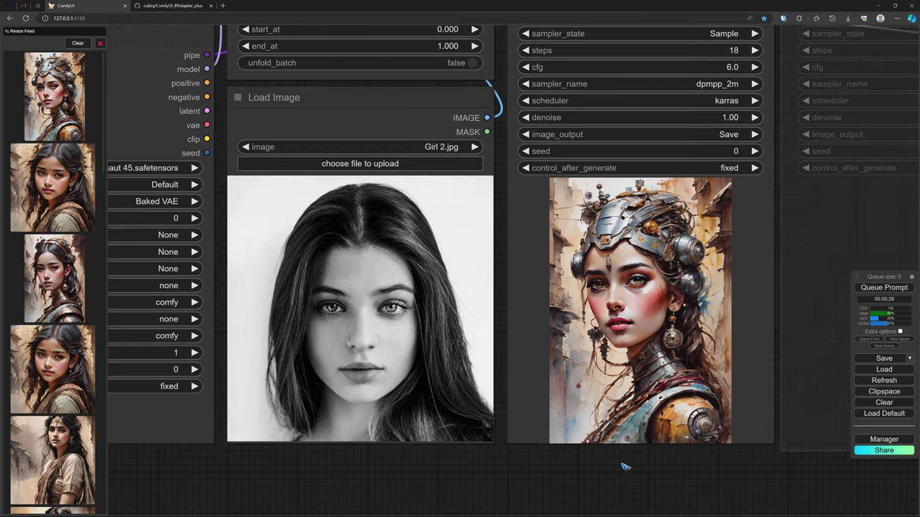
pyautogui.click(890, 288)
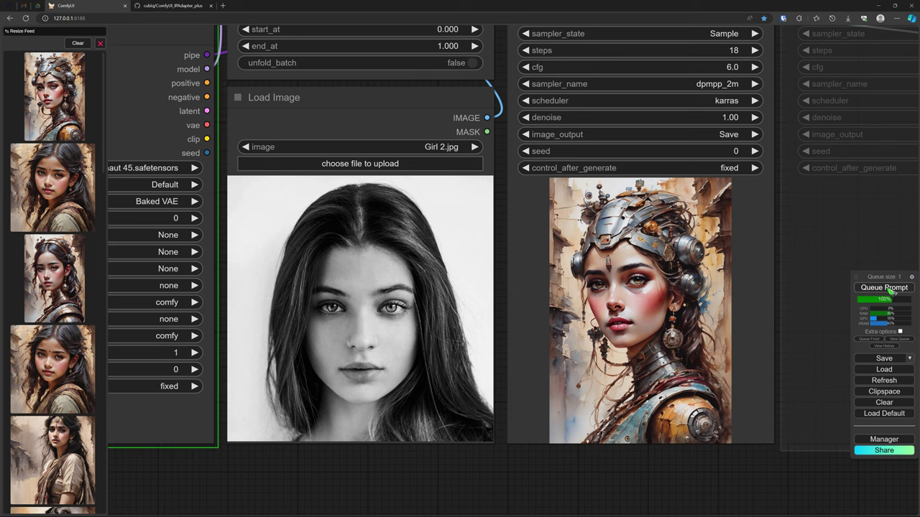
pyautogui.moveTo(784, 480); pyautogui.dragTo(740, 491)
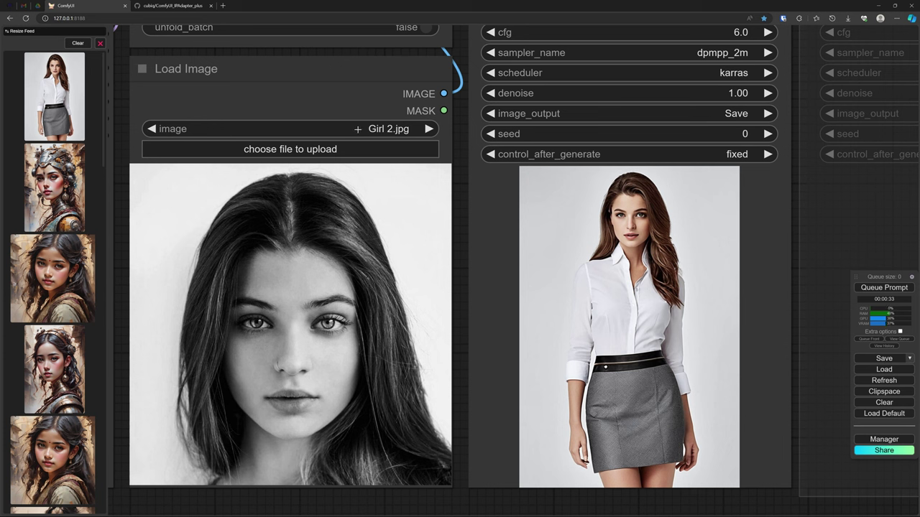
# Use Girl 3 Chinese.jpg as the reference and queue a new skirt generation
pyautogui.click(357, 128)
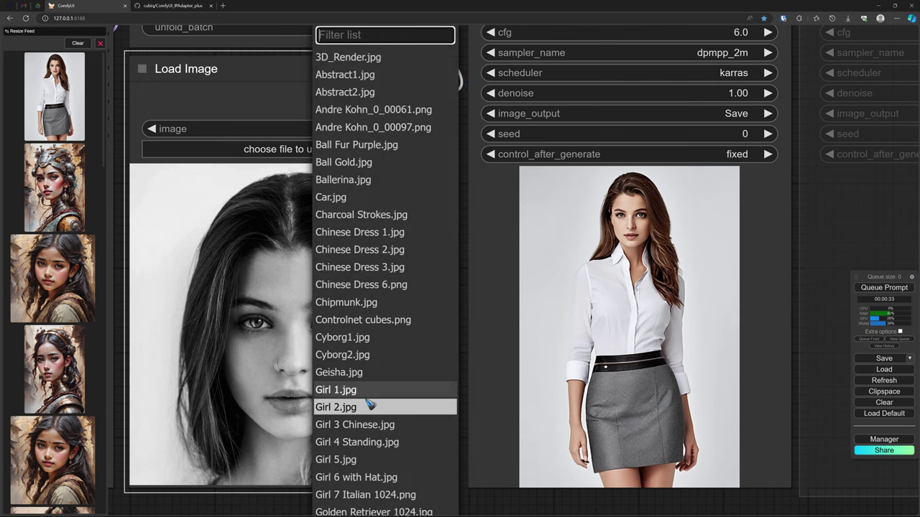
pyautogui.click(365, 425)
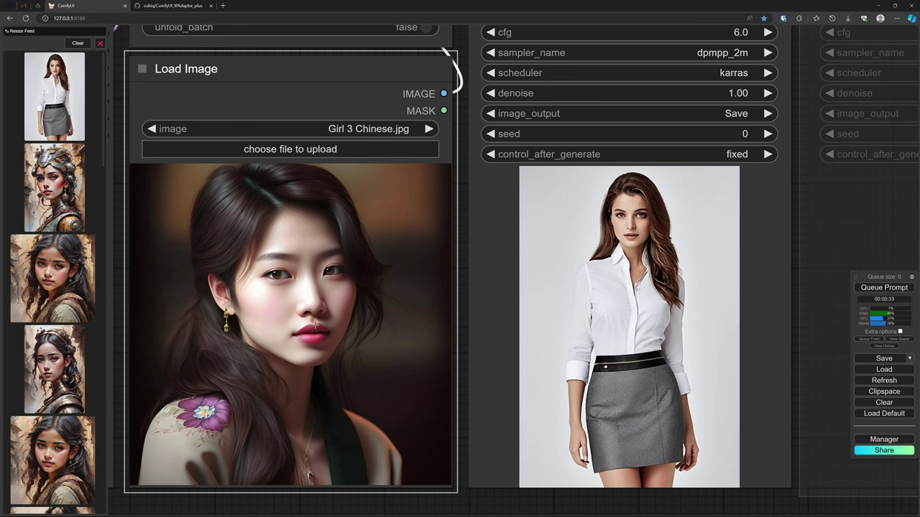
pyautogui.click(885, 288)
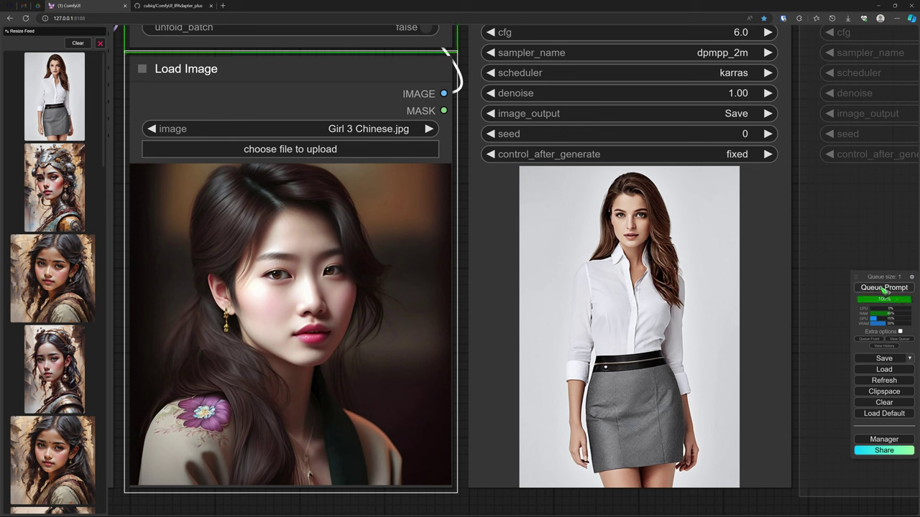